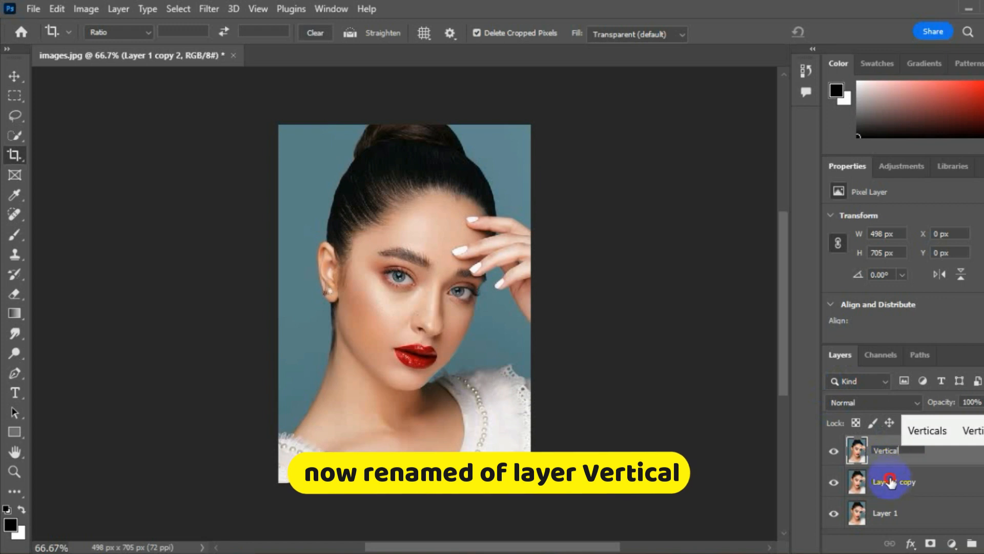
Rename the first layer copy, between the Vertical layer and Layer 1, as Horizontal
text(Ho)
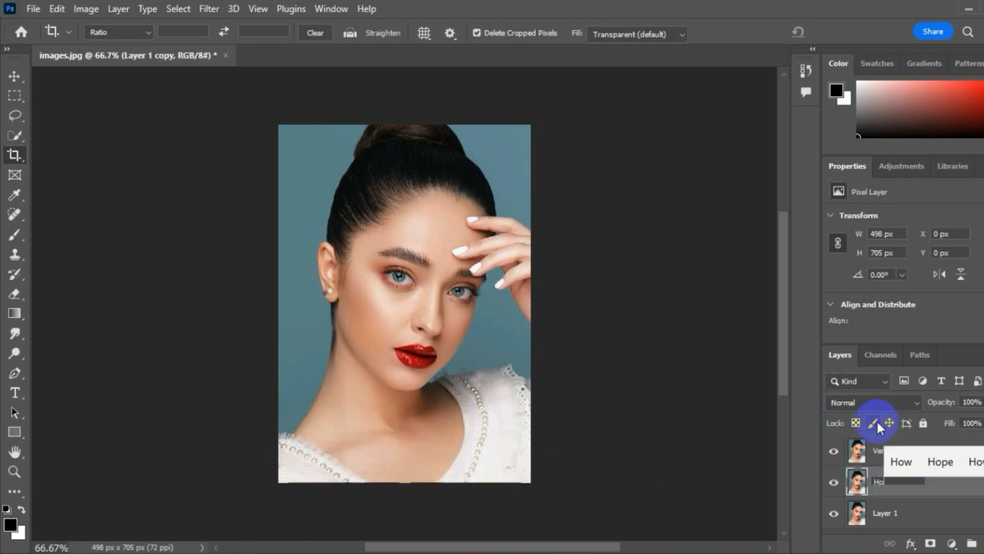
text(ro)
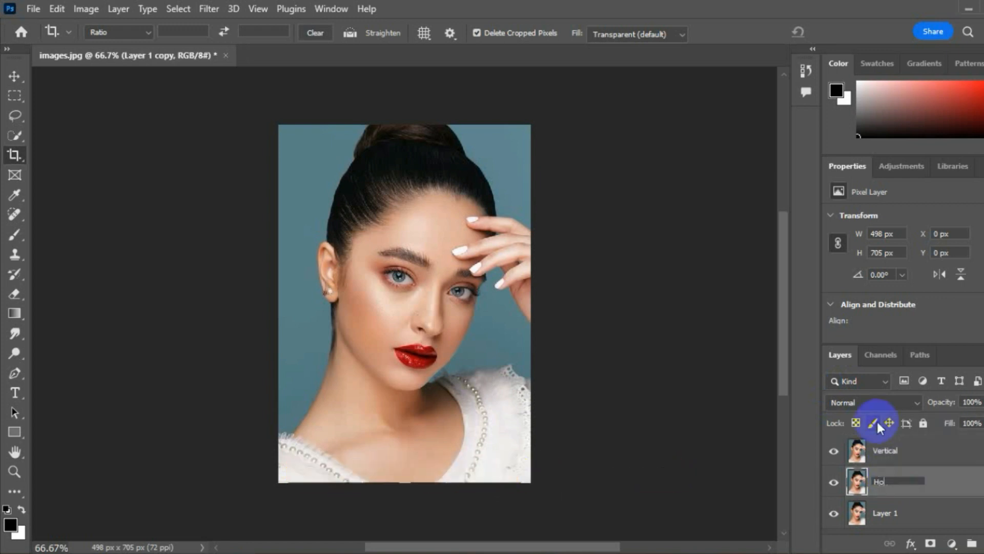
key(BackSpace)
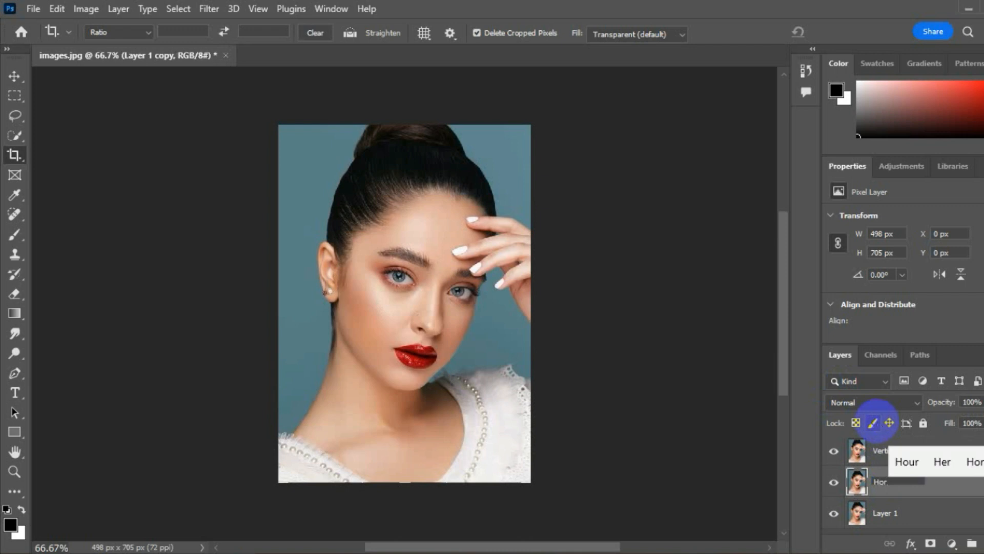
text(izo)
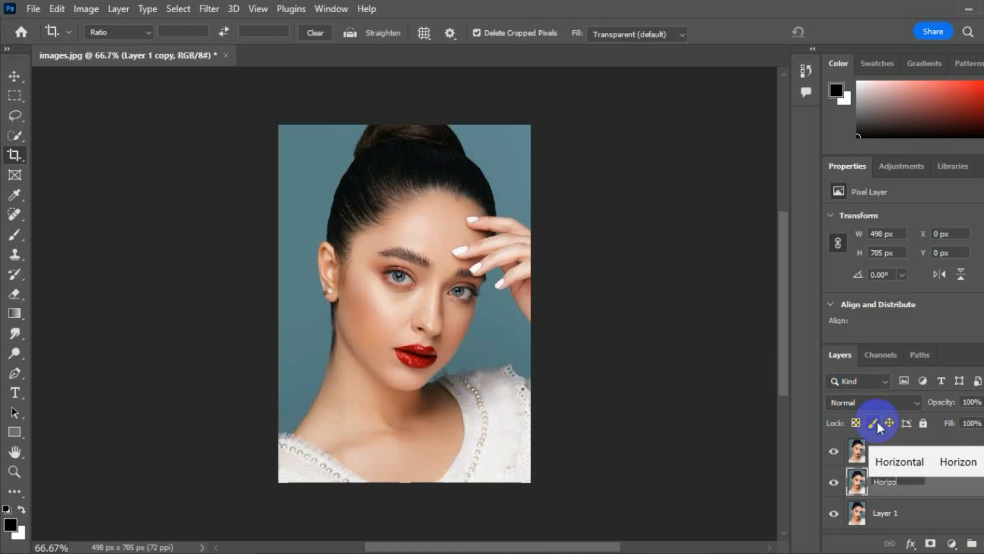
text(ntal)
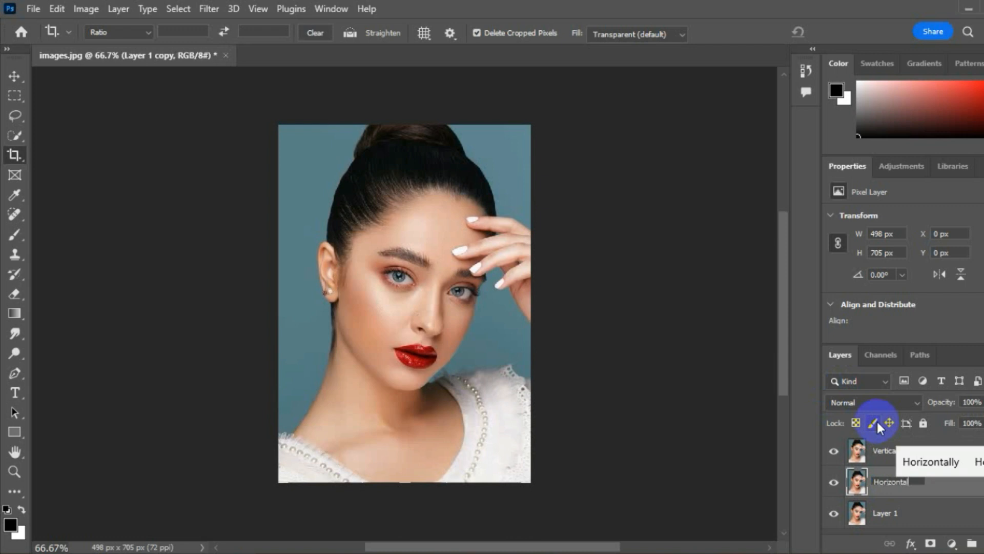
key(Return)
Fill Layer 1 with the black foreground colour
click(891, 513)
click(890, 483)
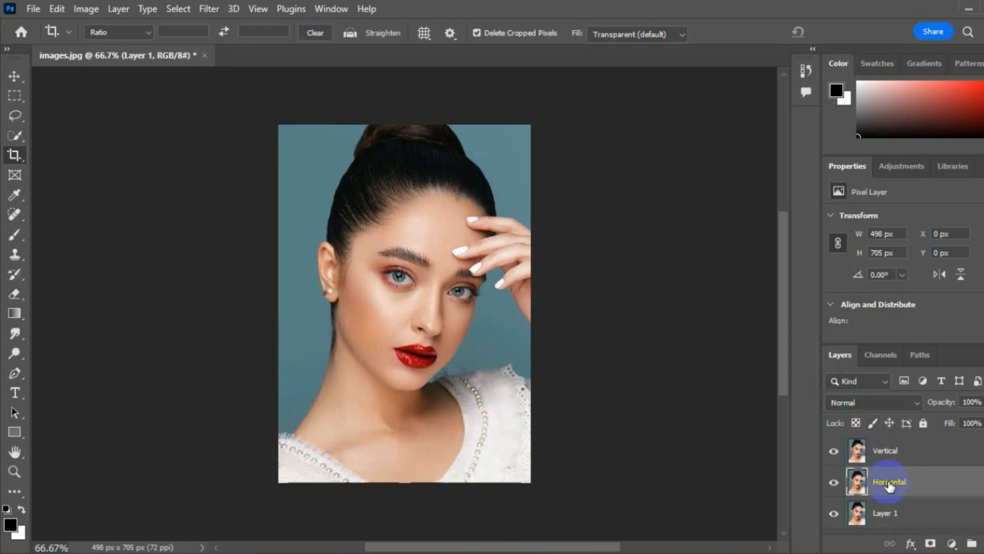
click(891, 514)
key(alt+BackSpace)
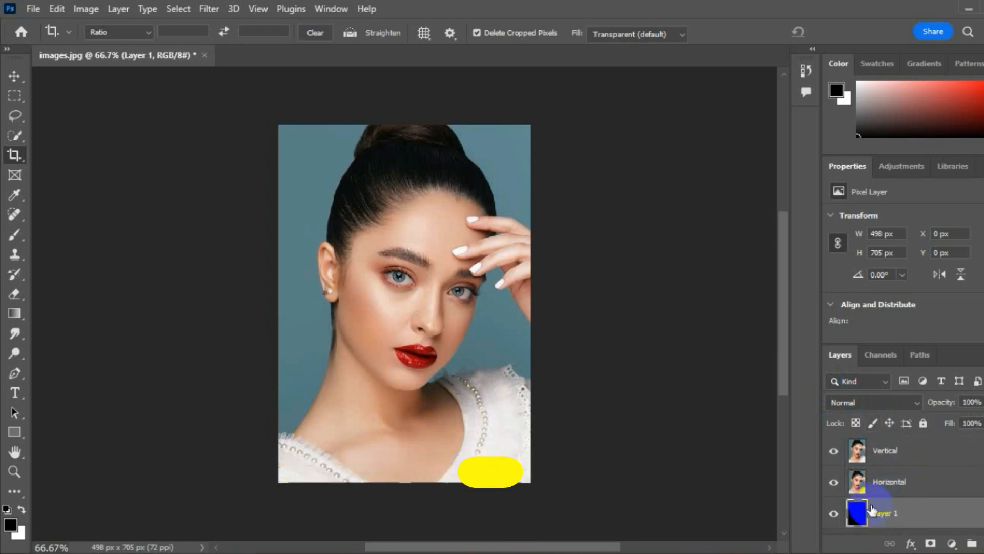
Hide the Vertical layer, make the Horizontal layer active and show the grid over the image
click(860, 477)
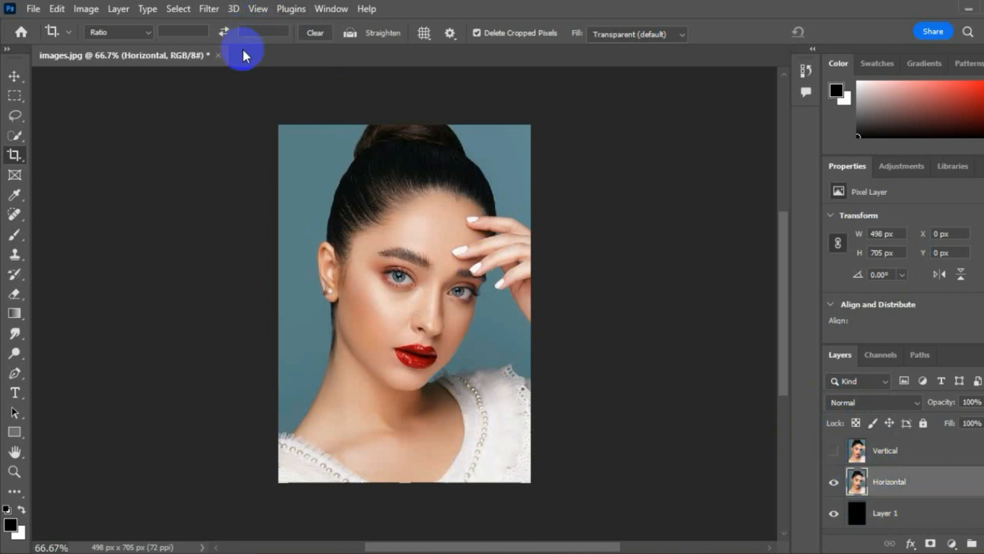
click(257, 9)
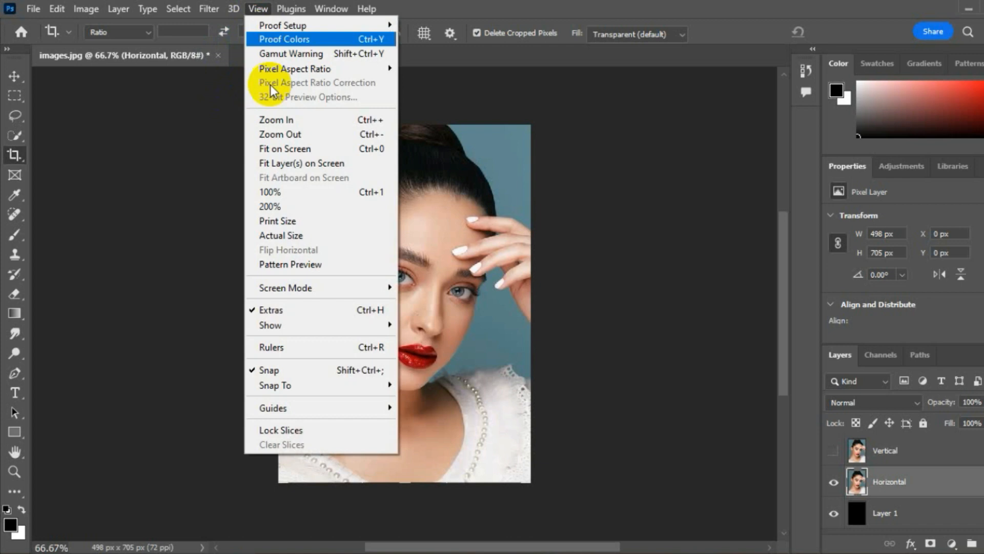
mouse_move(267, 325)
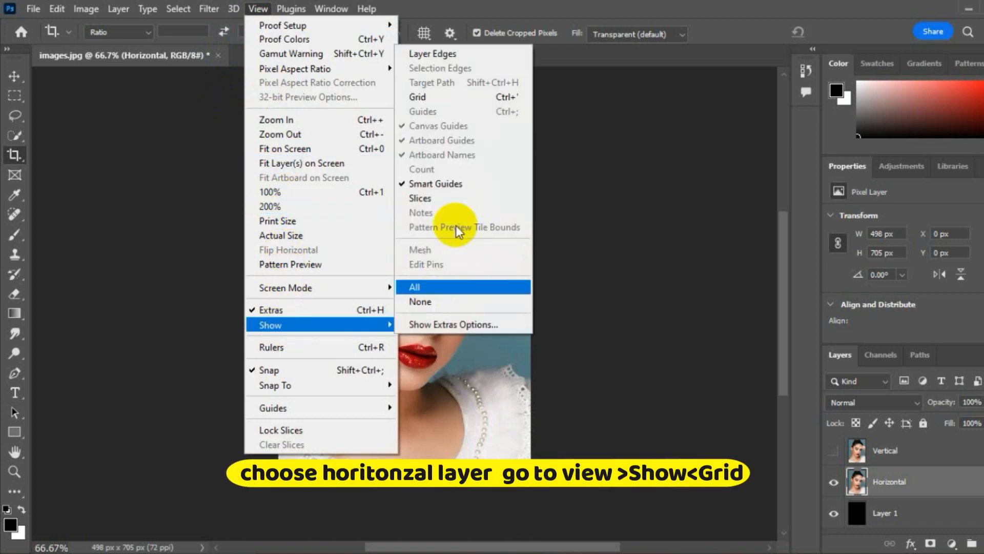
click(452, 99)
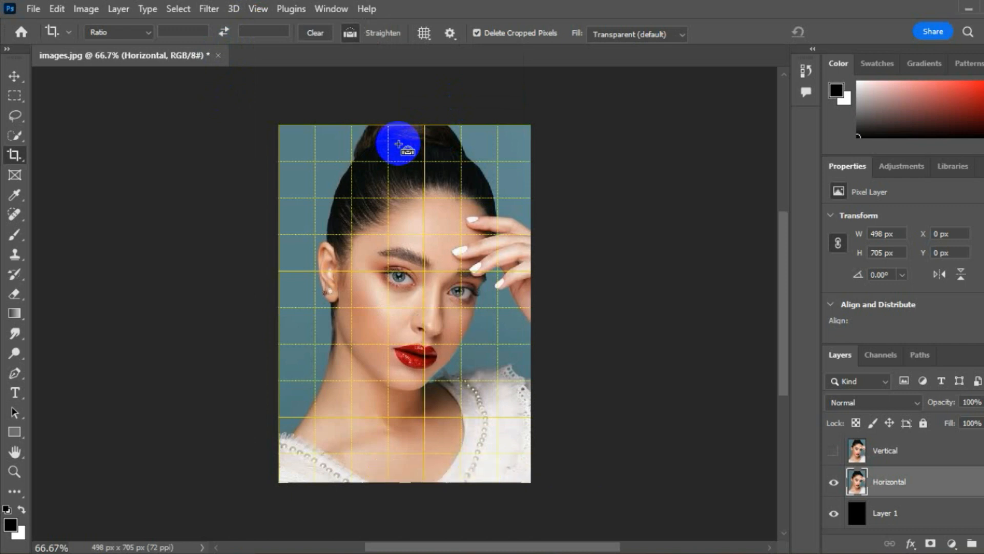
Set the grid to a gridline every 4 inches in the Guides, Grid & Slices preferences
key(ctrl+k)
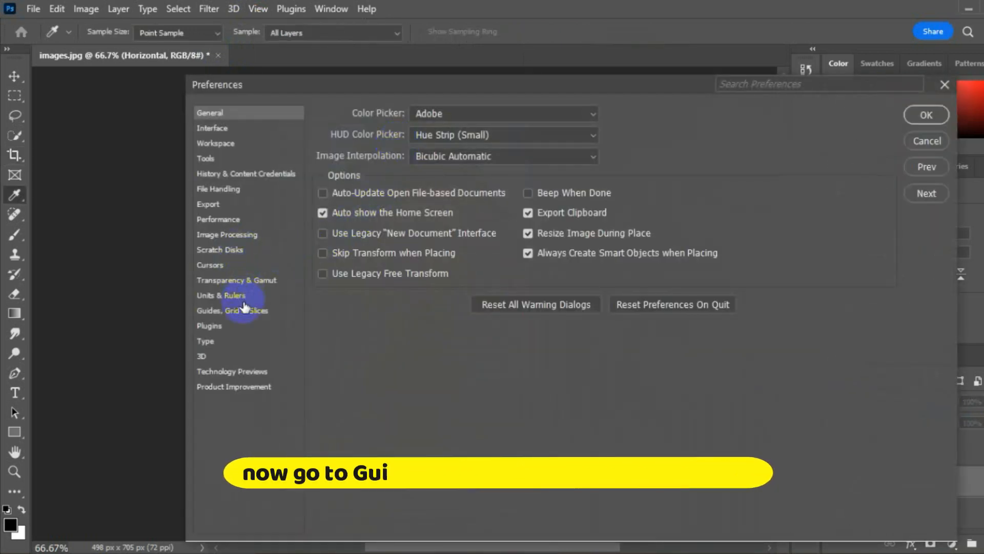
click(243, 310)
drag(509, 91, 694, 109)
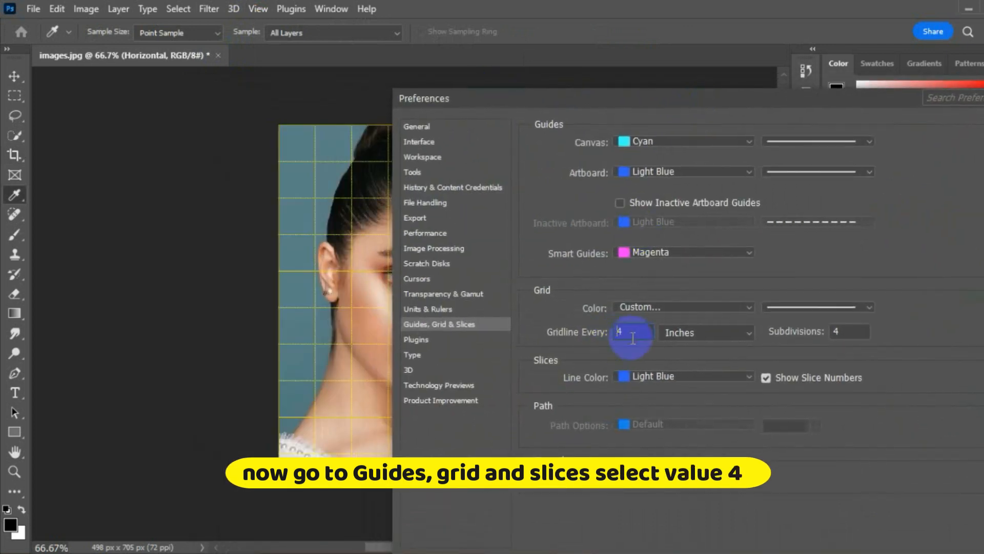
text(3)
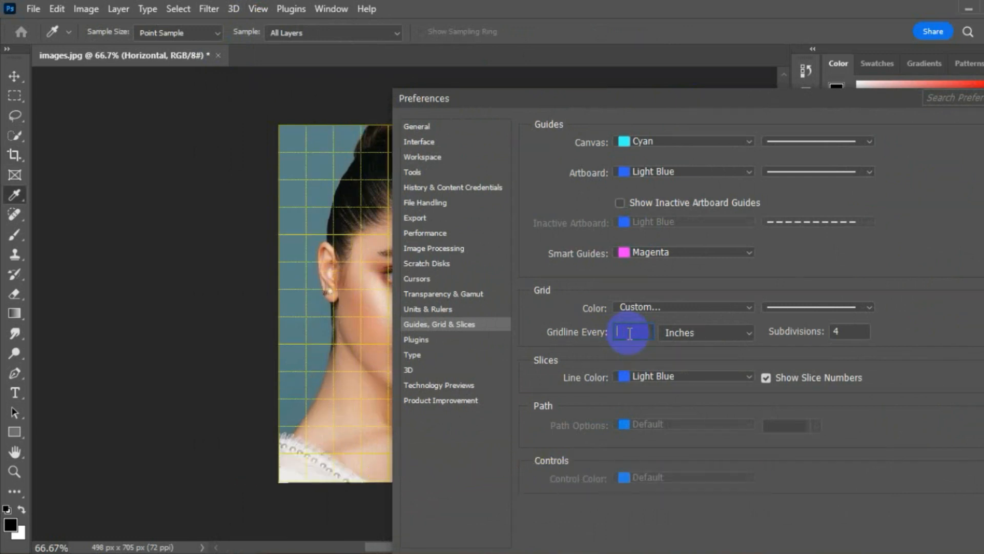
text(2)
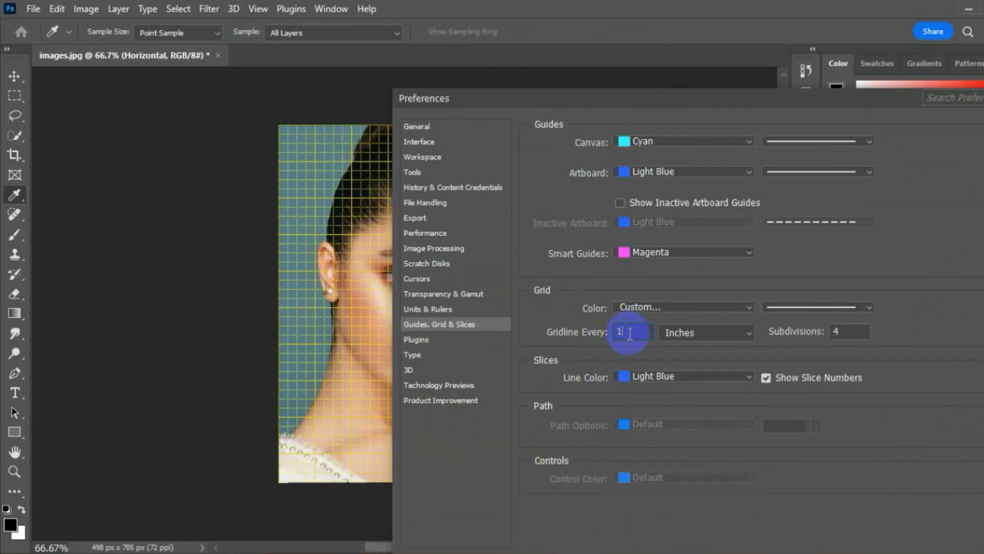
text(4)
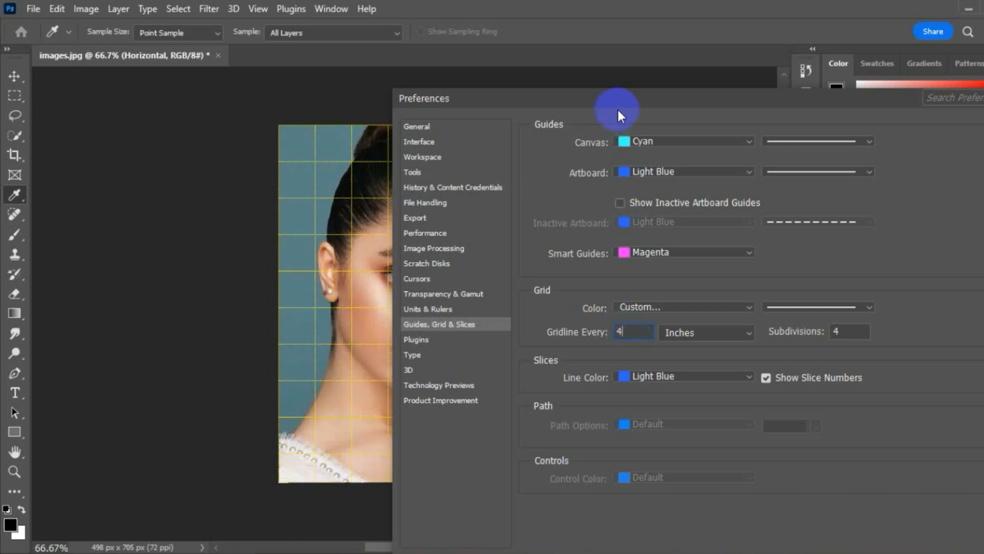
drag(500, 107, 420, 105)
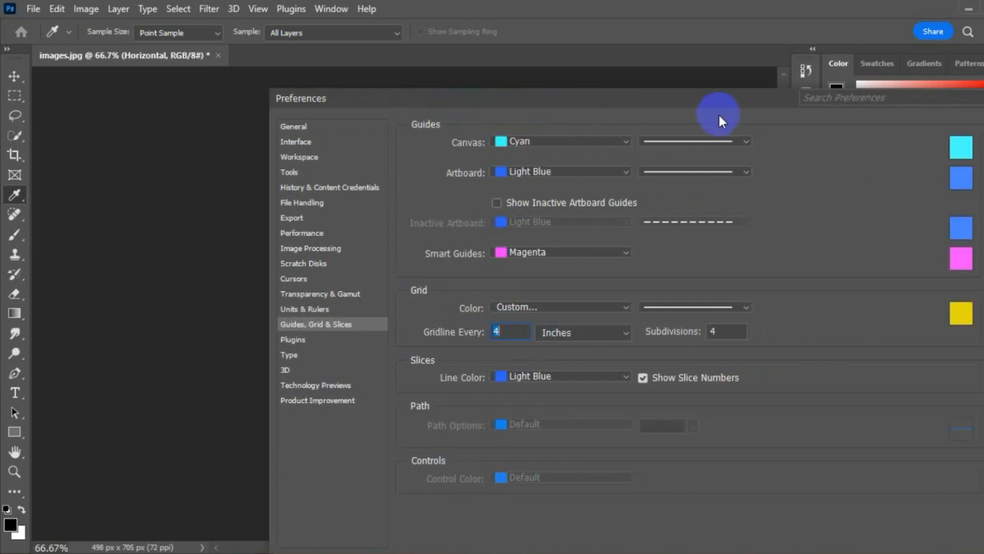
key(Return)
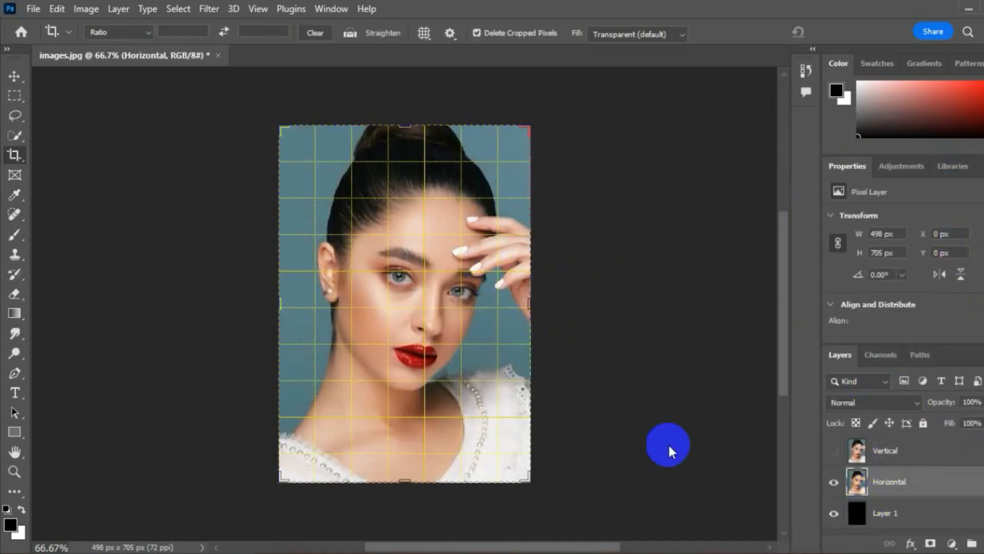
Select every other full-width grid row from the image's top with the Rectangular Marquee tool and mask the Horizontal layer to those five rows
click(14, 95)
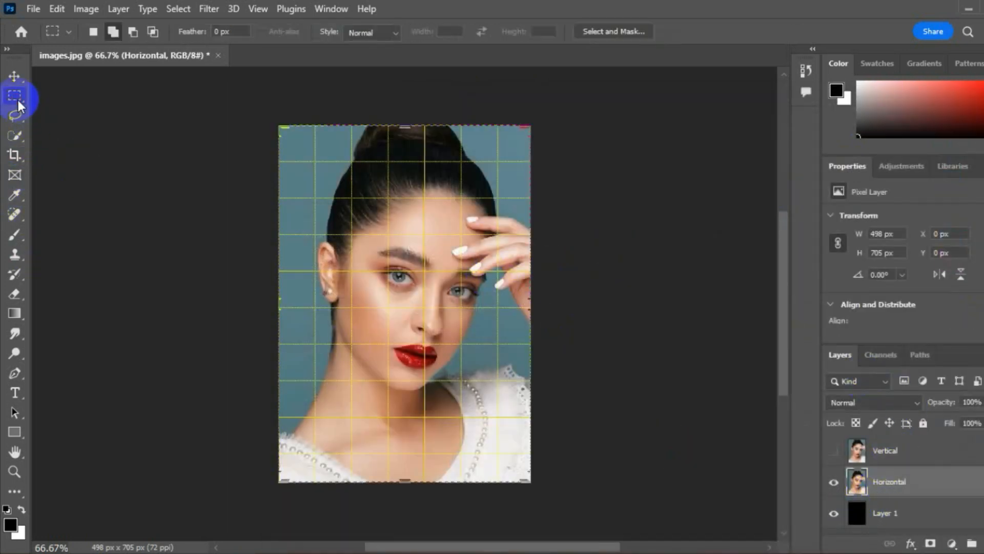
drag(279, 126, 531, 166)
drag(280, 197, 536, 234)
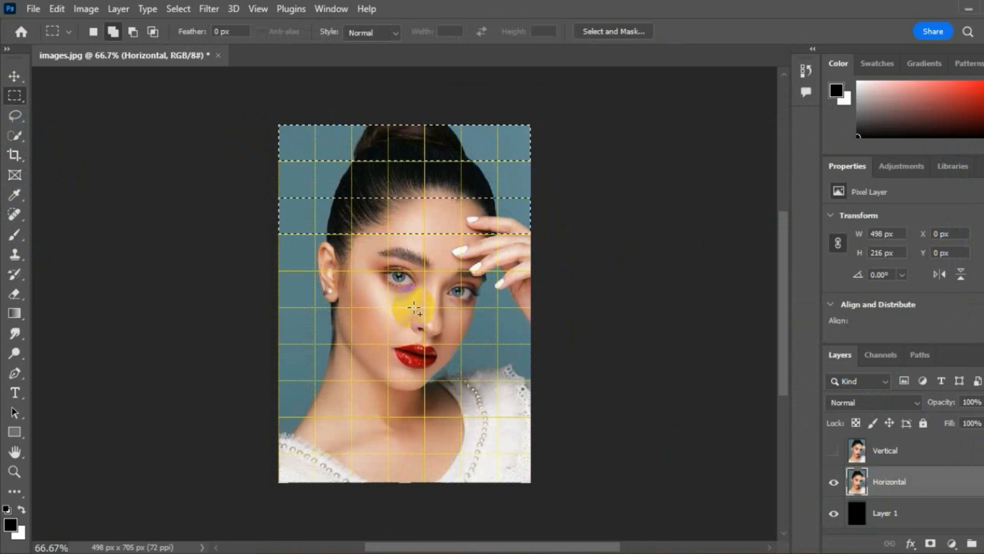
drag(280, 270, 532, 310)
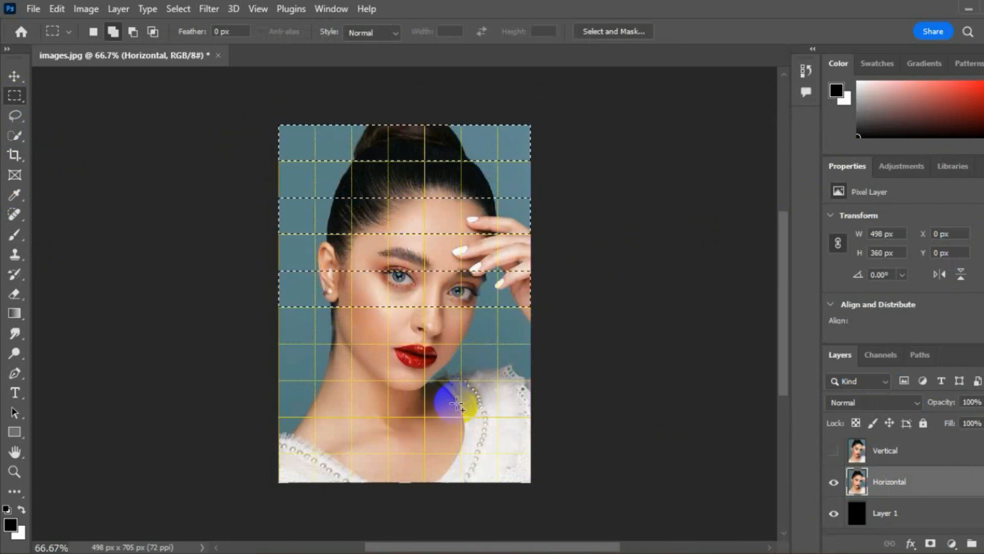
drag(269, 345, 538, 379)
drag(274, 413, 532, 451)
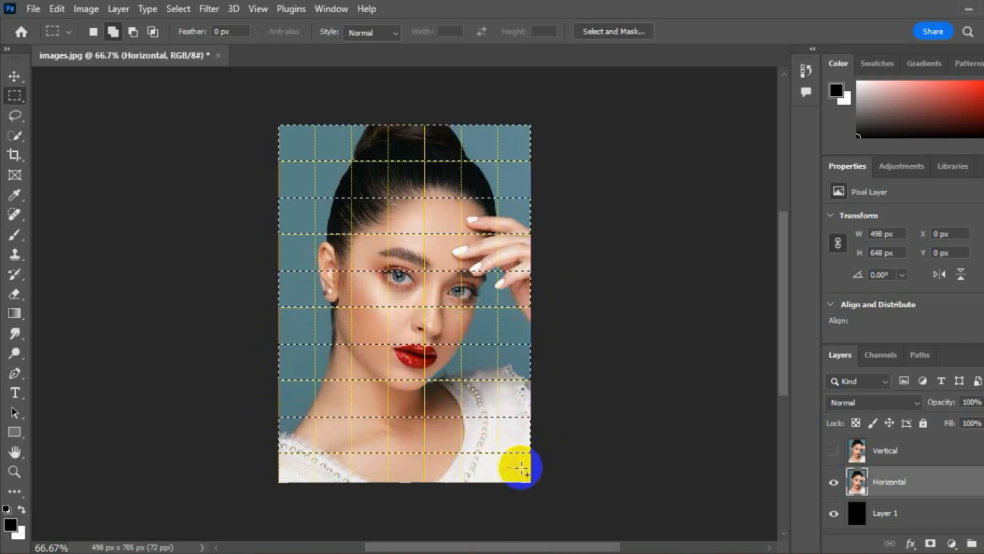
click(930, 544)
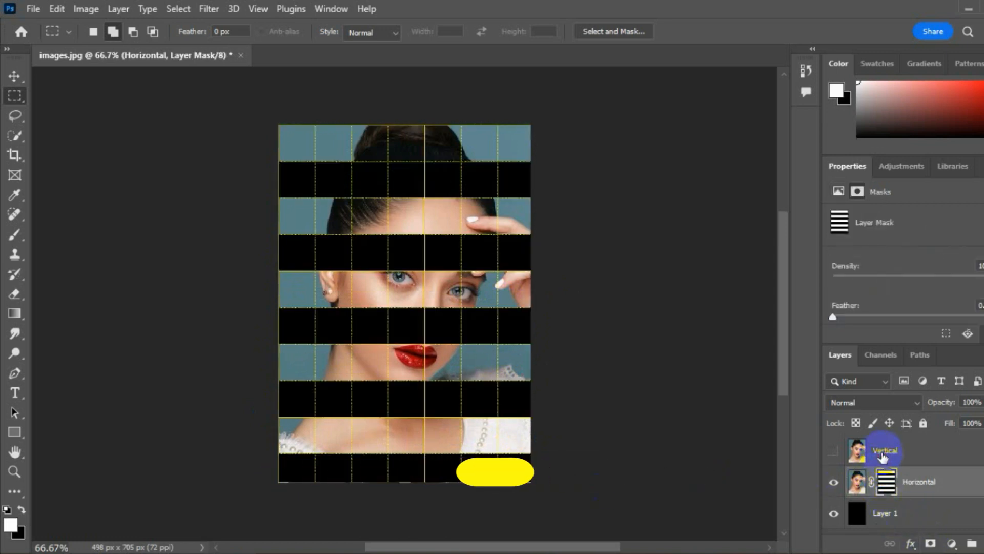
Show the Vertical layer, select every other full-height grid column from the image's left edge, and mask the layer to those four columns
click(847, 454)
click(833, 452)
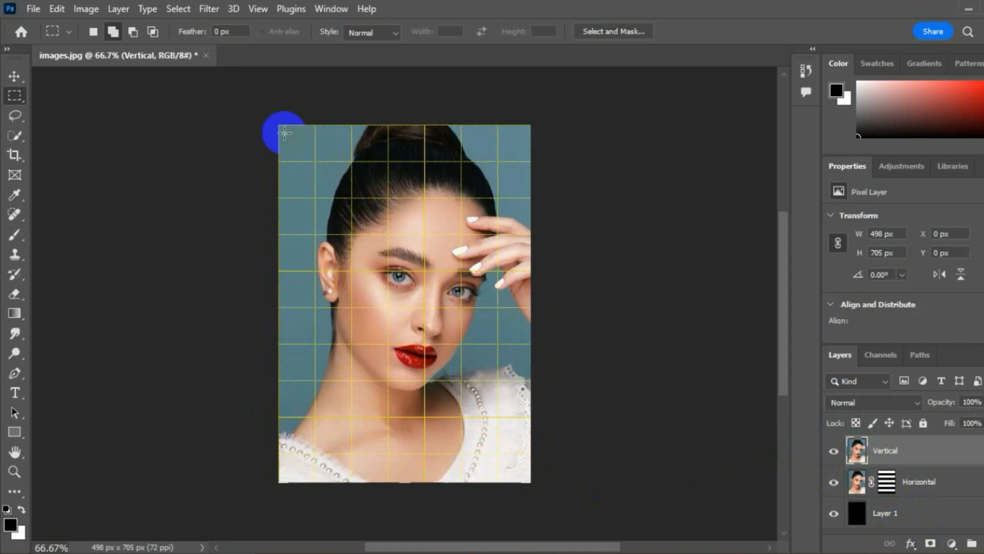
drag(280, 124, 320, 482)
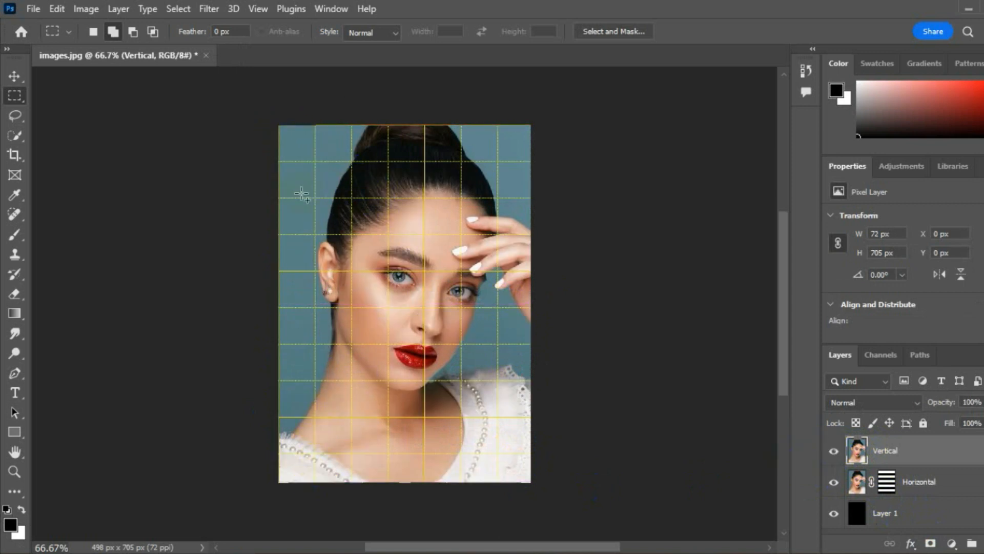
drag(344, 135, 386, 495)
drag(425, 138, 460, 487)
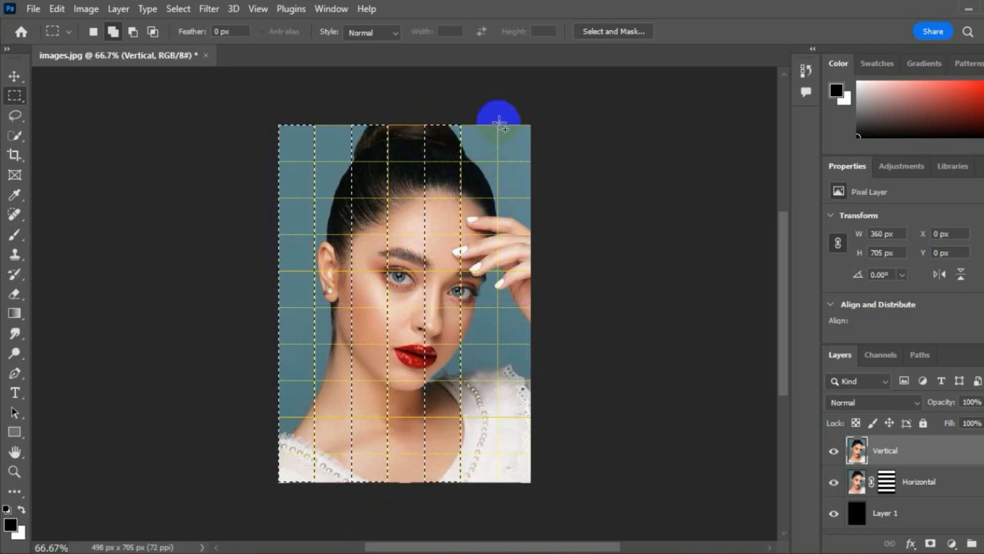
drag(521, 154, 531, 483)
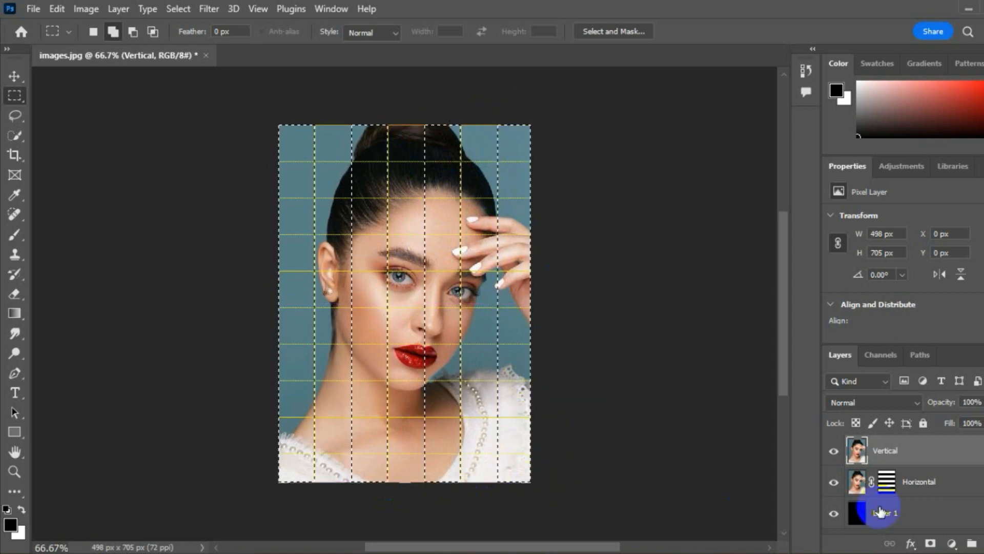
click(924, 545)
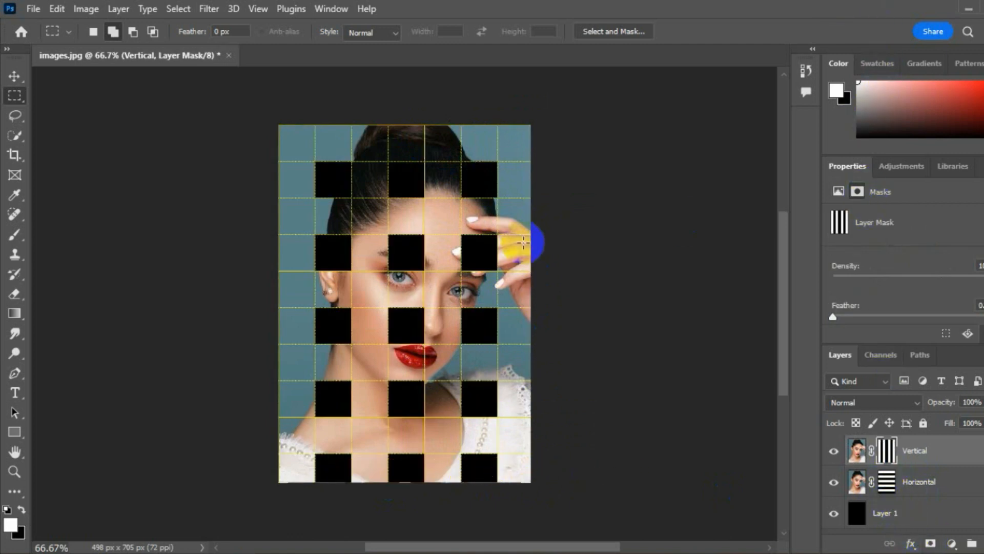
Turn off the grid display over the image
click(264, 12)
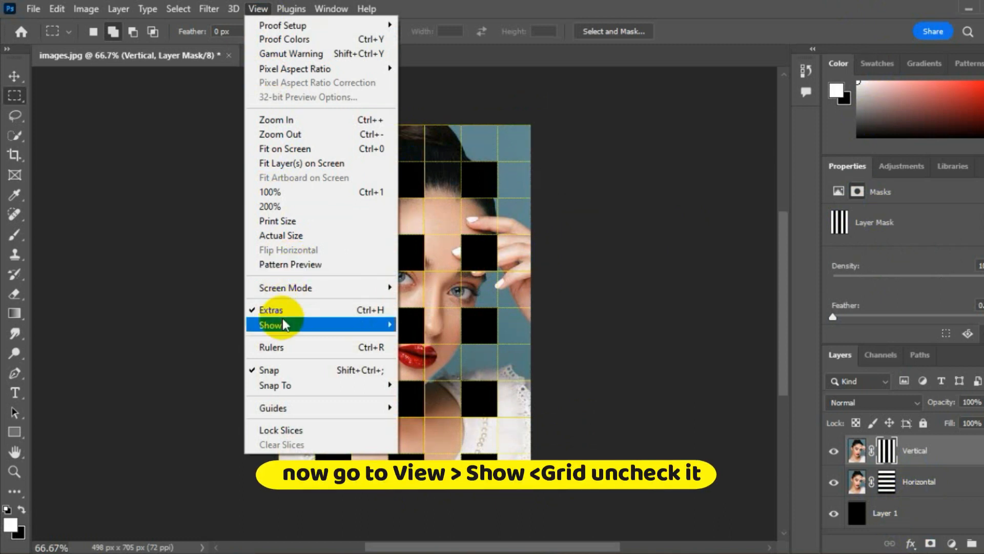
mouse_move(282, 322)
click(436, 98)
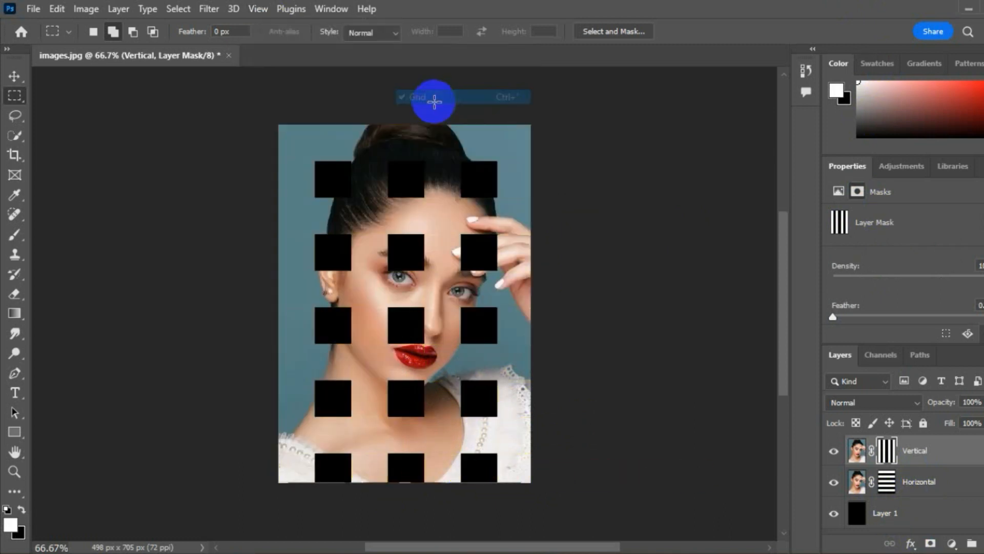
Load the Horizontal layer's mask as a selection and intersect it with the Vertical layer's mask
click(886, 481)
click(887, 461)
drag(887, 461, 886, 484)
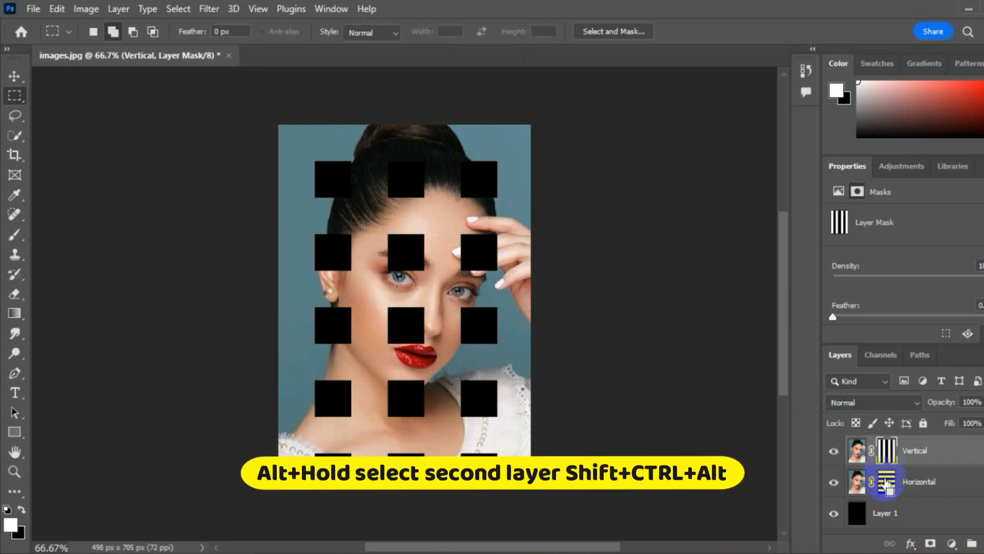
ctrl+alt+shift+click(887, 484)
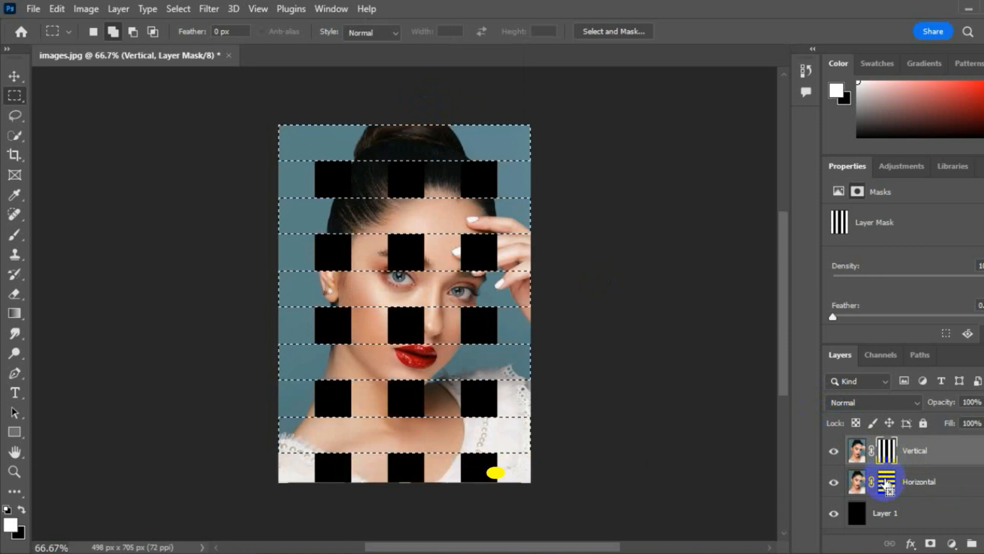
ctrl+shift+click(882, 457)
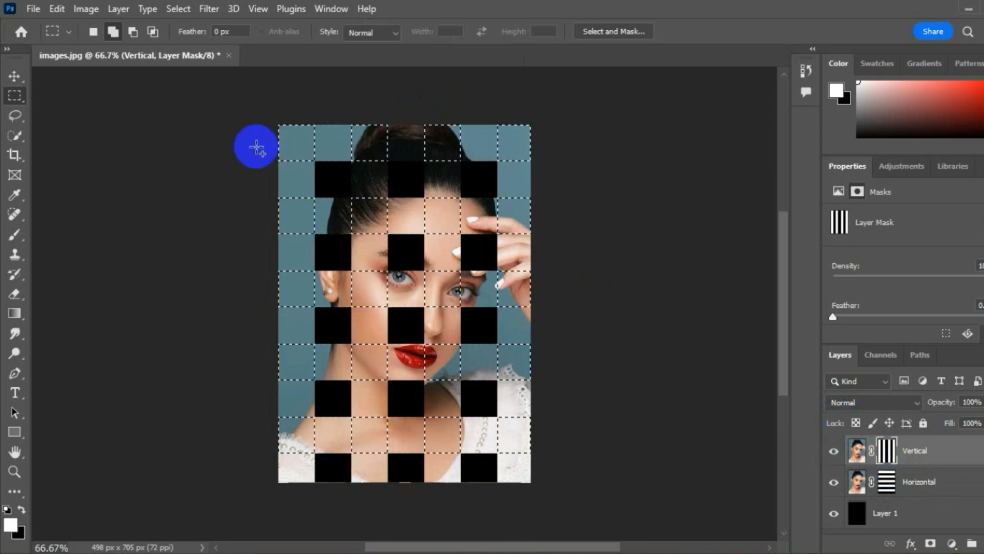
Save the selection of intersecting squares
click(174, 11)
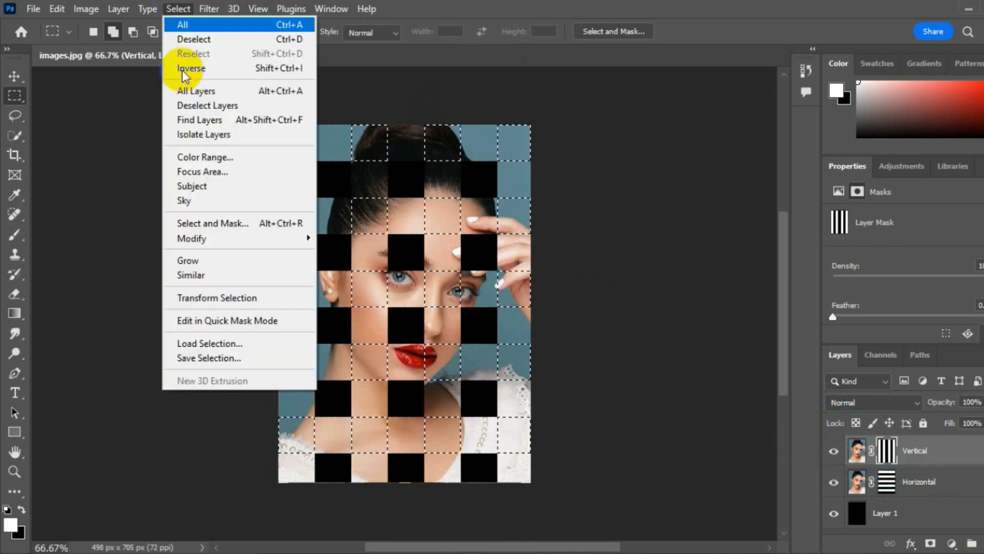
click(218, 358)
click(636, 129)
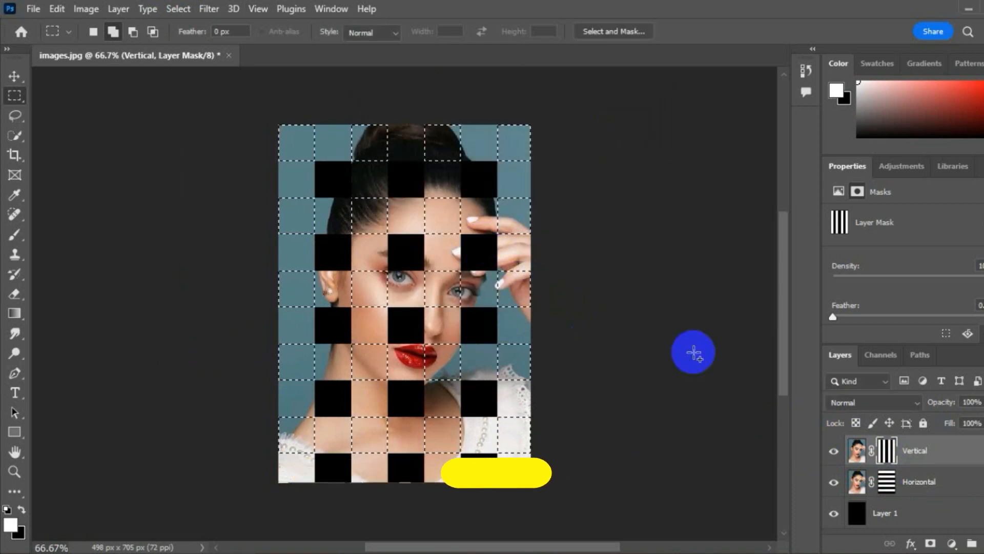
Target the Horizontal layer and subtract squares from the selection, keeping the two middle squares in odd rows and the two outer ones in even rows
click(900, 485)
key(alt)
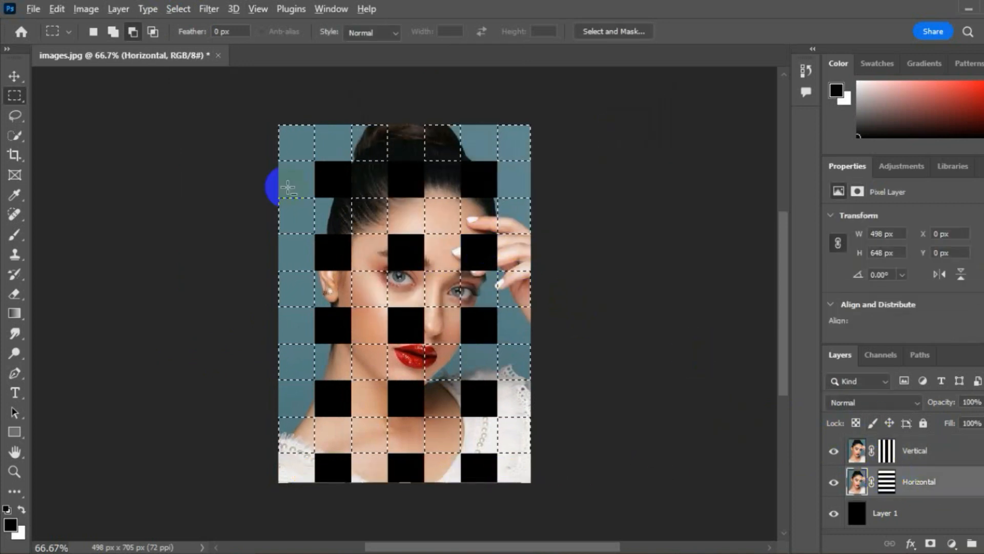
drag(276, 124, 313, 163)
drag(306, 126, 353, 162)
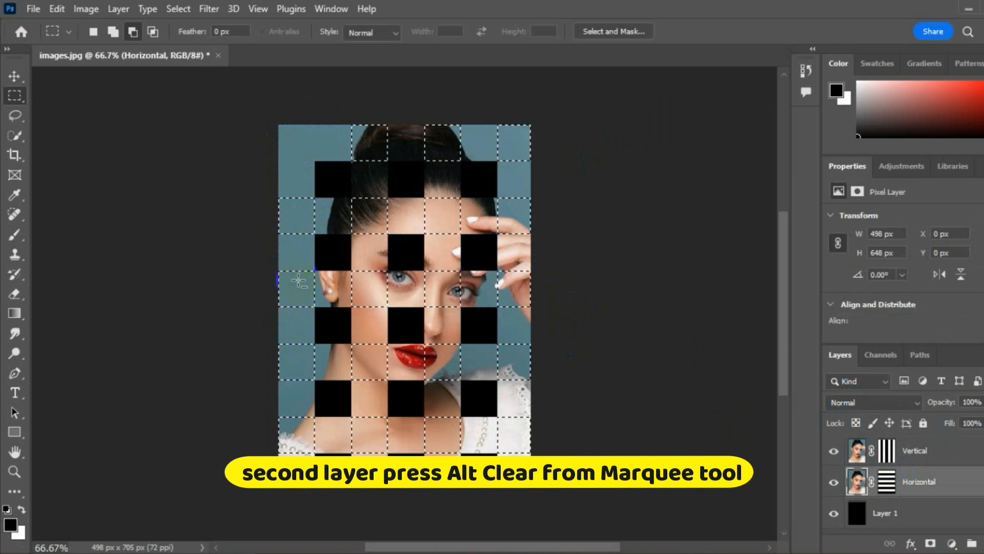
drag(305, 282, 308, 286)
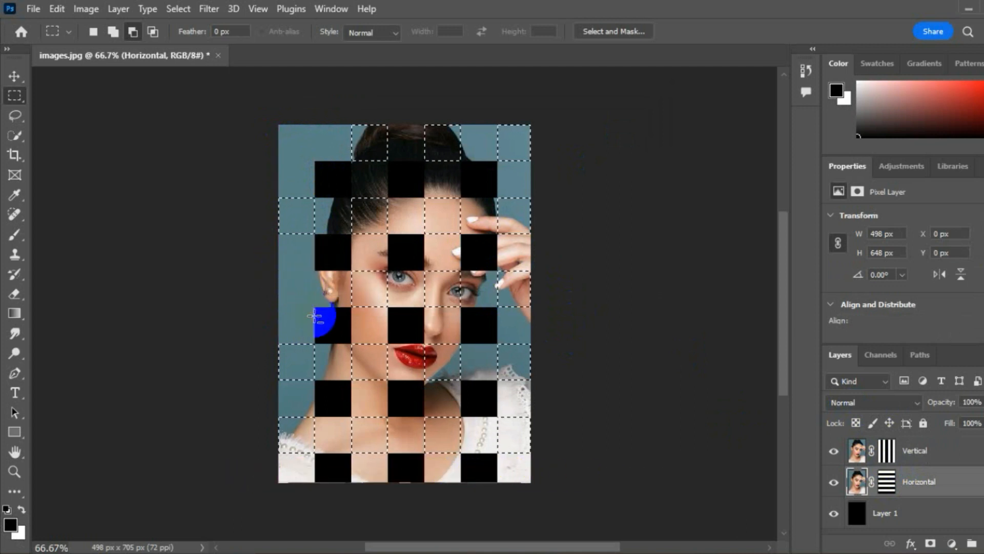
drag(351, 201, 385, 232)
drag(353, 193, 382, 238)
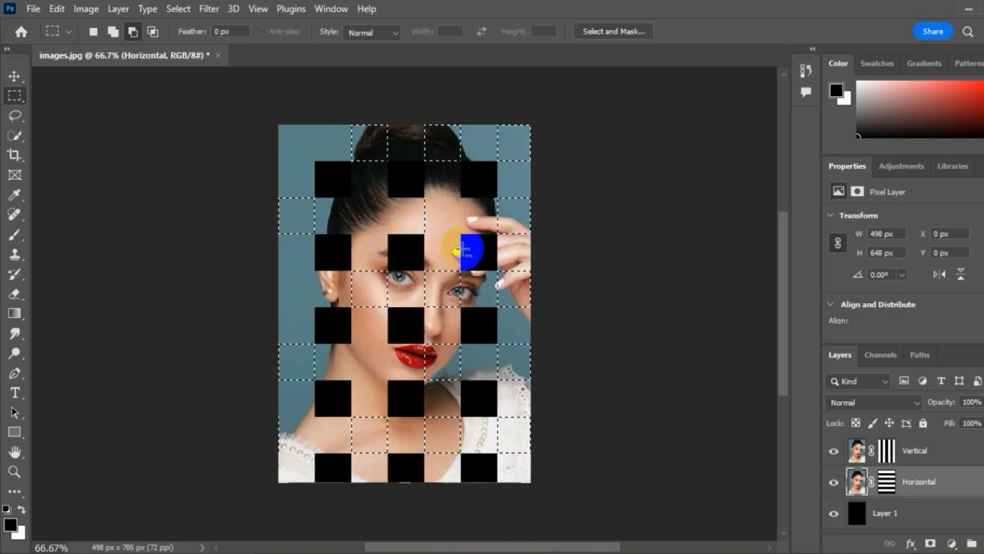
drag(494, 128, 549, 149)
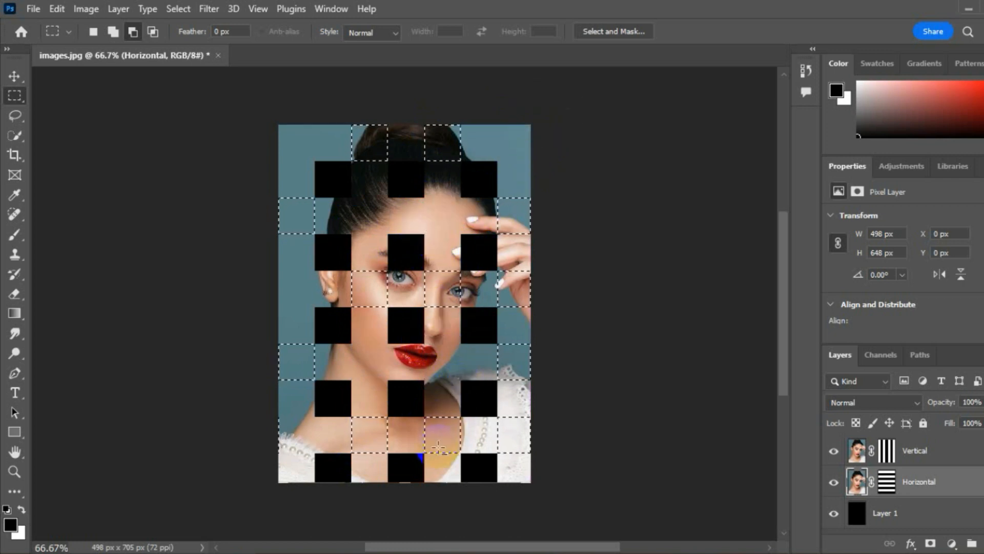
drag(495, 272, 536, 315)
drag(494, 414, 536, 462)
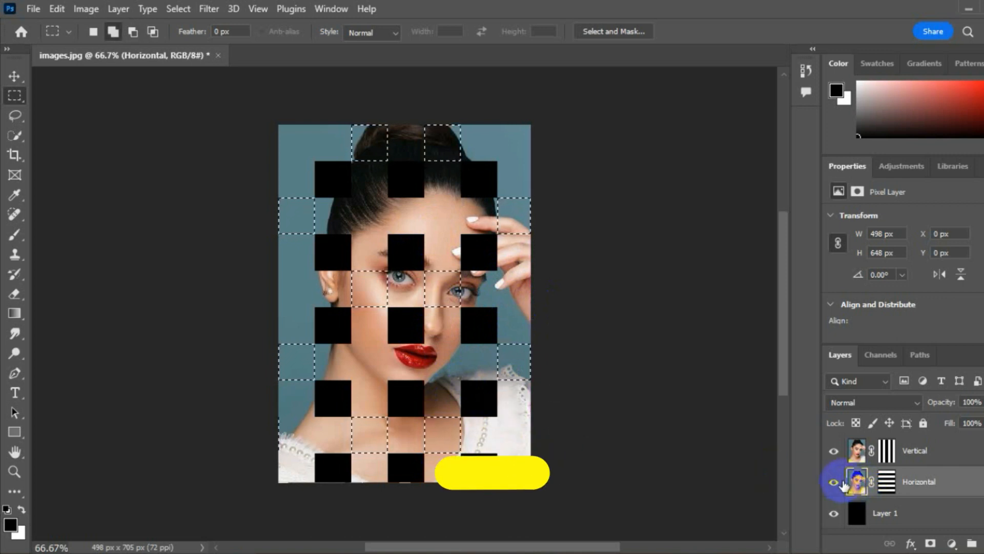
Copy the selected squares to a new layer, duplicate that layer, and move the duplicate above the Vertical layer
key(ctrl+j)
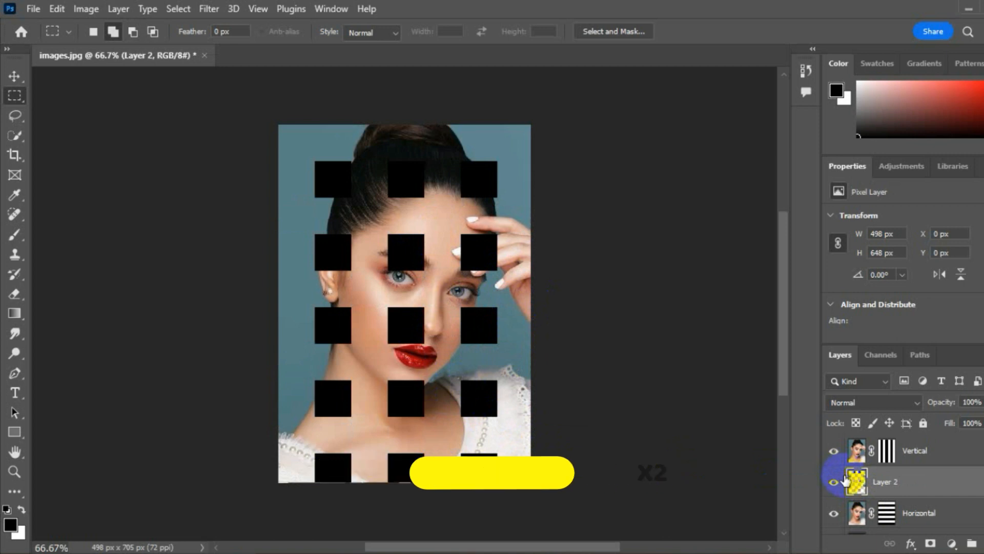
key(ctrl+j)
drag(880, 484, 880, 451)
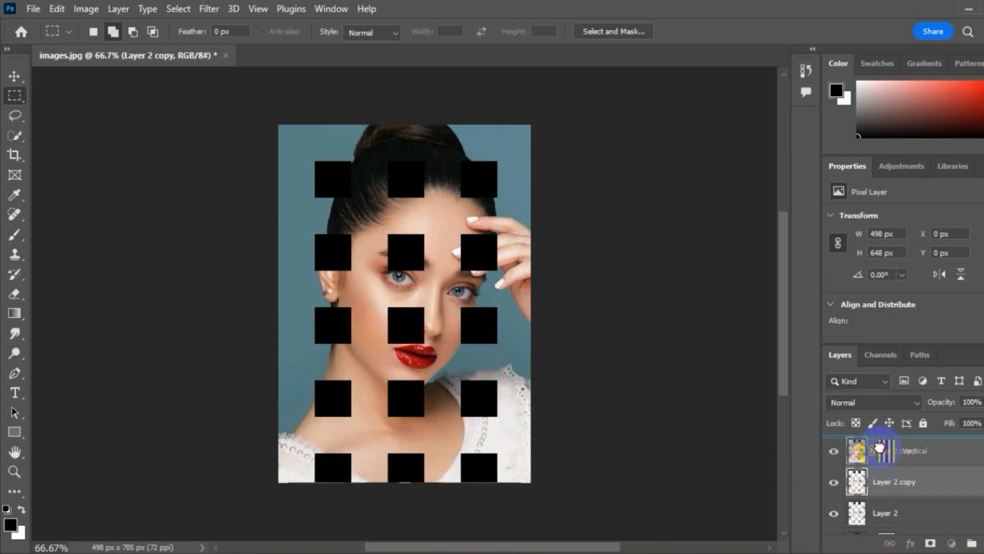
Add a black Outer Glow to the duplicated squares layer: Multiply, 60% opacity, 0% noise, Softer technique, 40 px size, 50% range
click(911, 545)
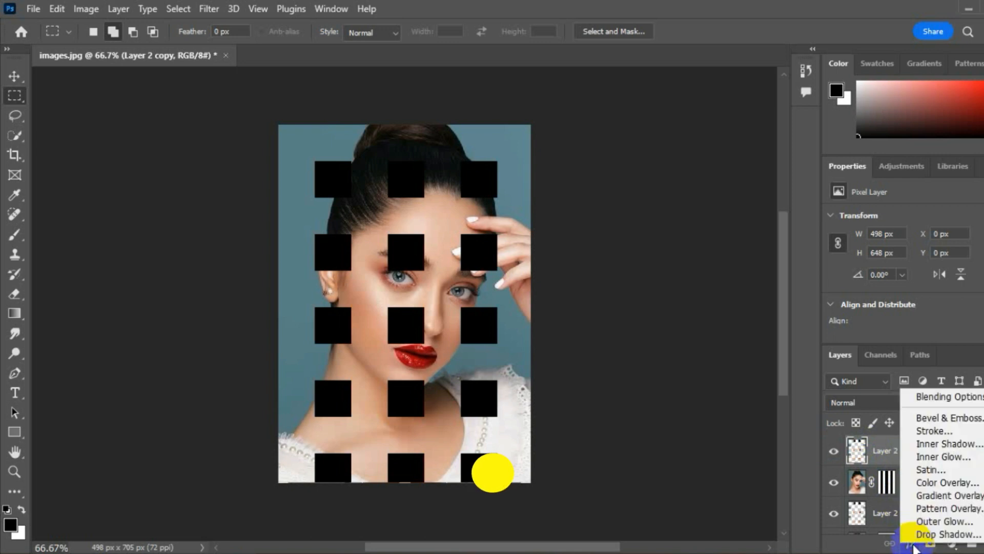
click(923, 522)
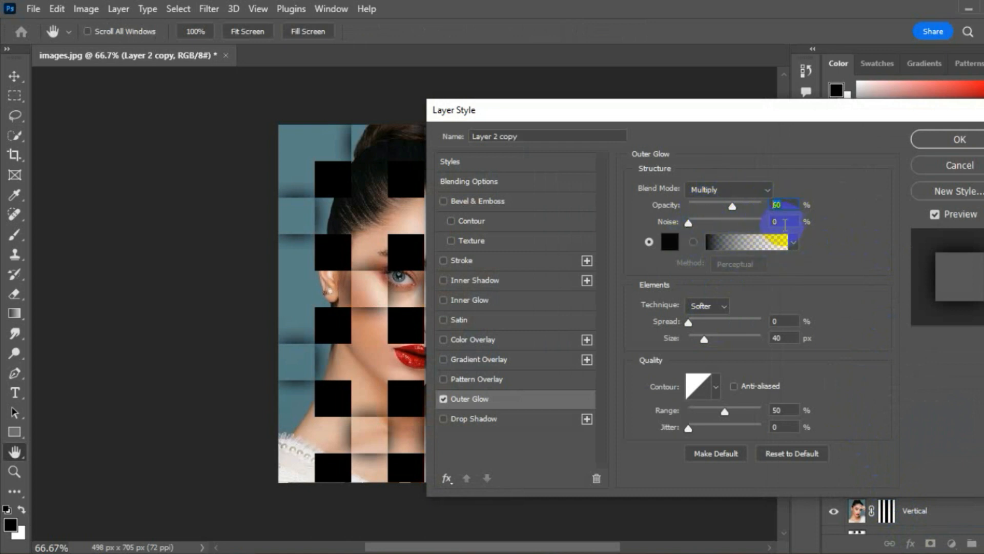
click(668, 245)
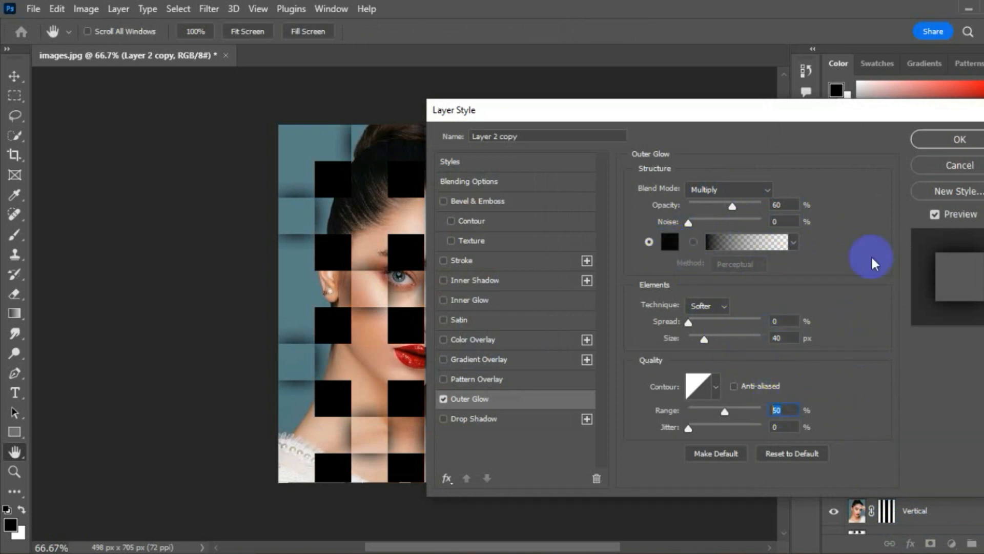
click(929, 145)
key(m)
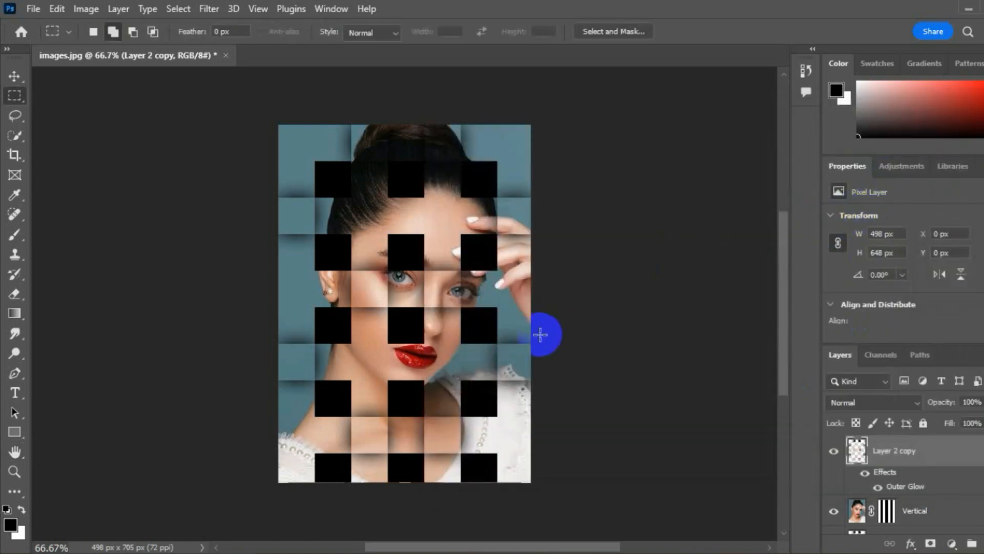
Add a Solid Color fill layer above the black Layer 1, using the skin tone e7c2af sampled from the portrait
click(895, 488)
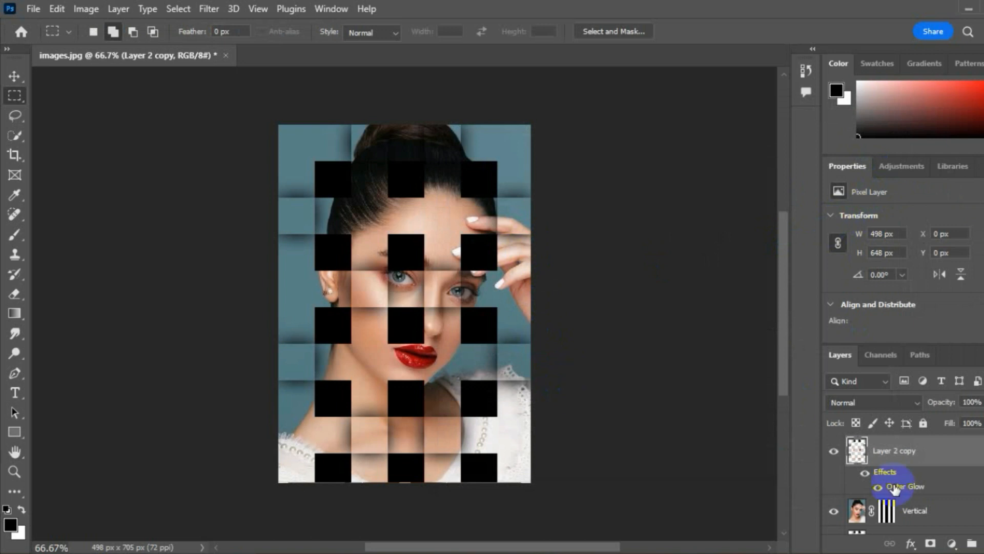
scroll(923, 466, down, 2)
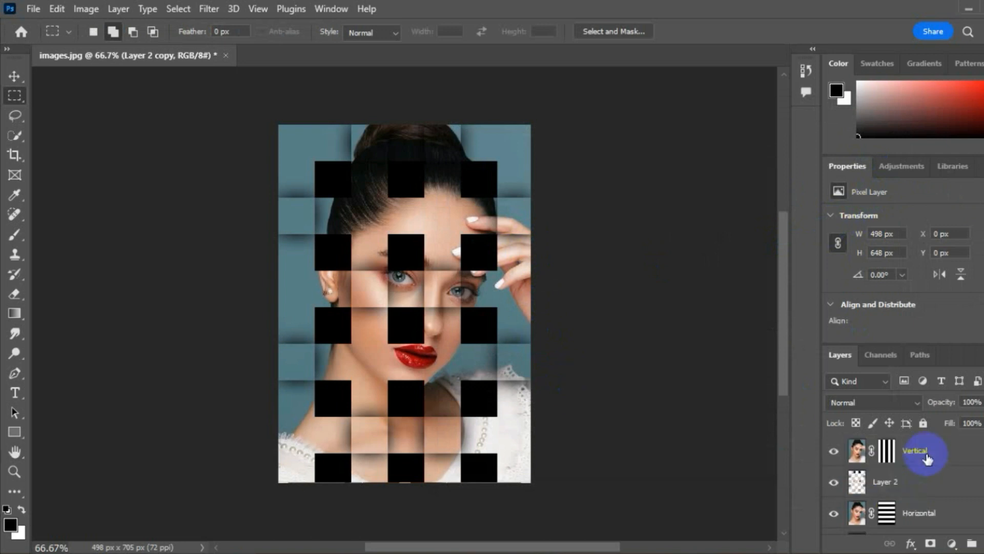
scroll(928, 458, down, 1)
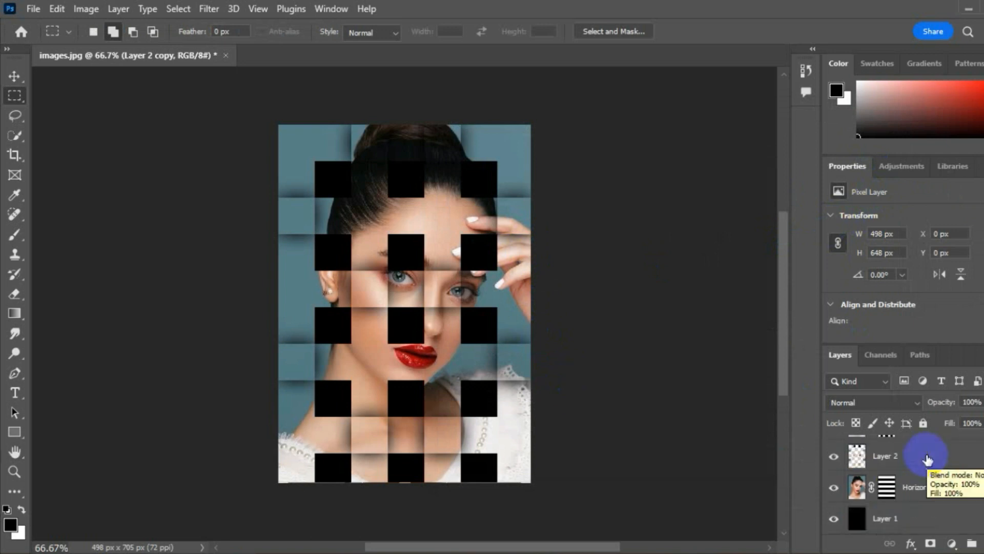
click(884, 524)
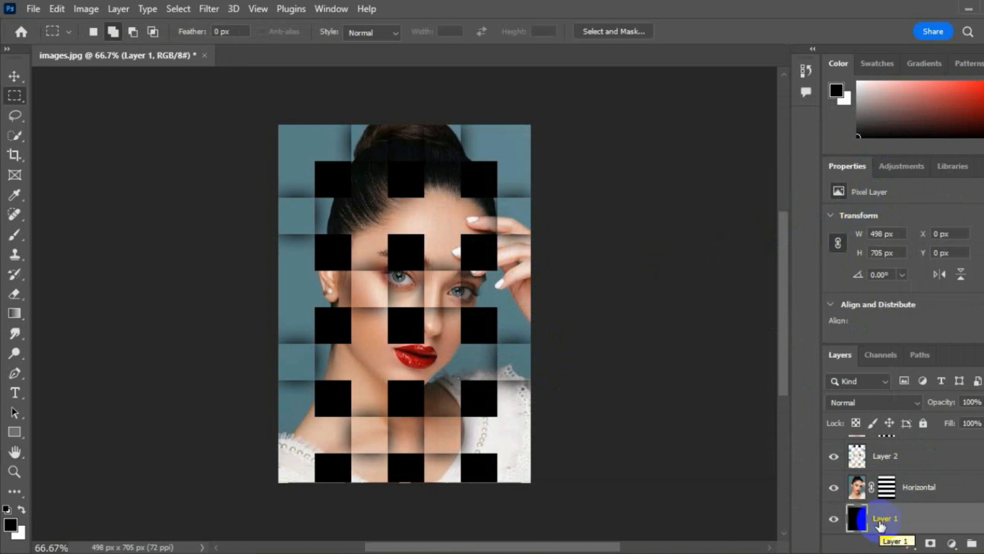
click(954, 541)
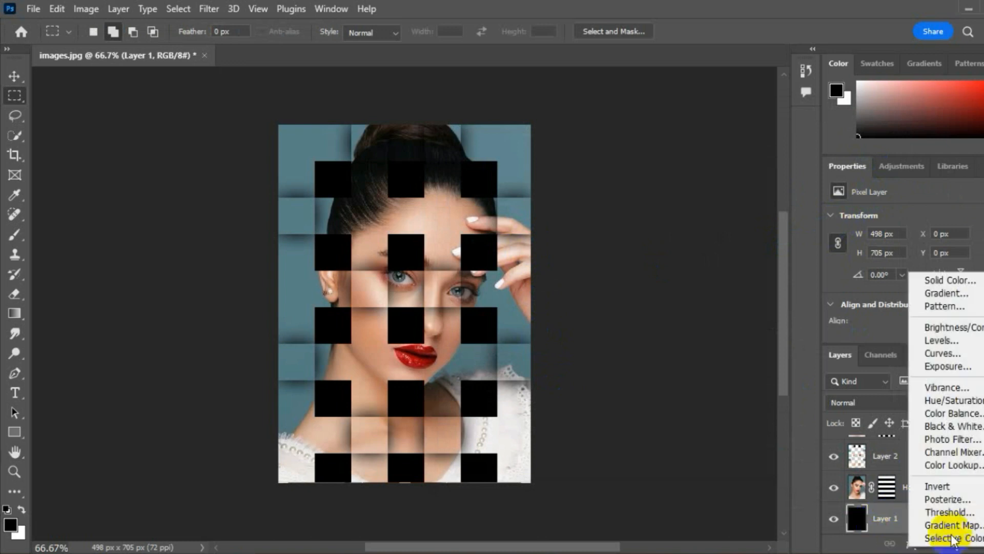
click(951, 281)
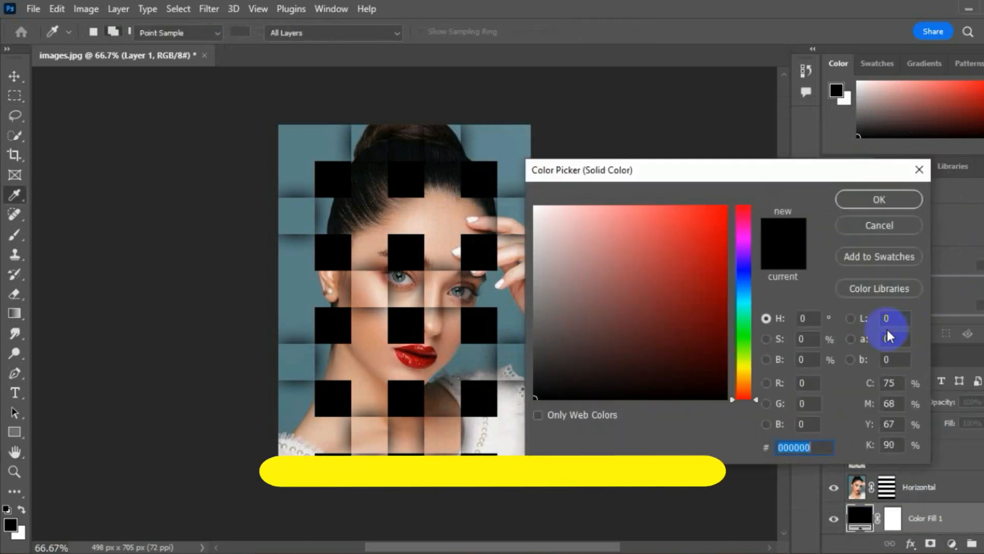
click(407, 217)
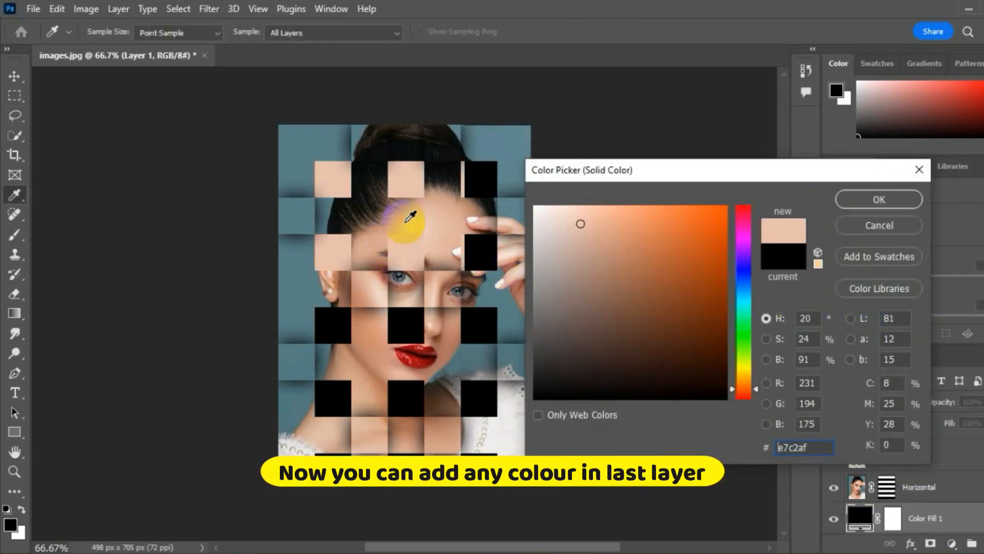
click(856, 199)
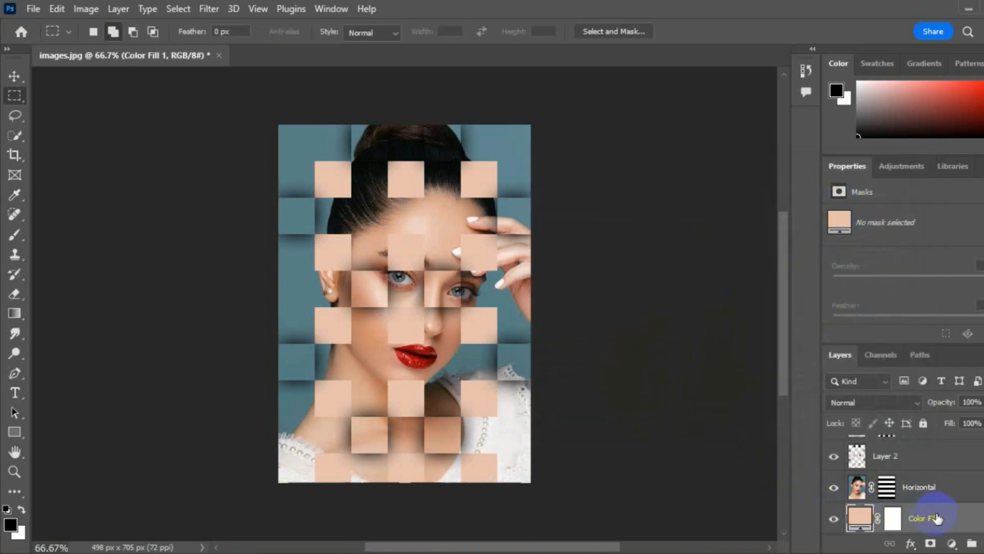
double_click(865, 519)
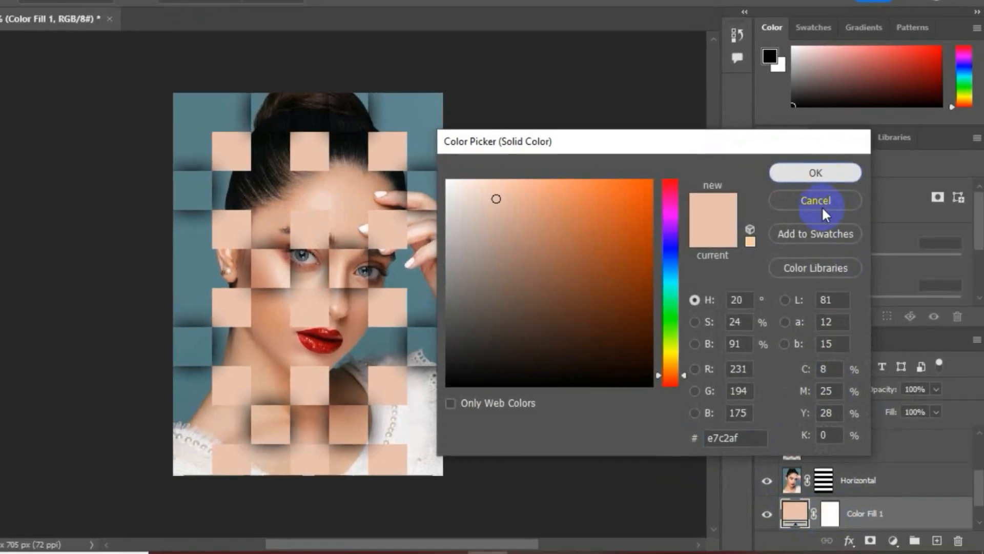
click(880, 225)
Change the Outer Glow colour of Layer 2 copy to b57c63
scroll(848, 499, up, 1)
click(815, 438)
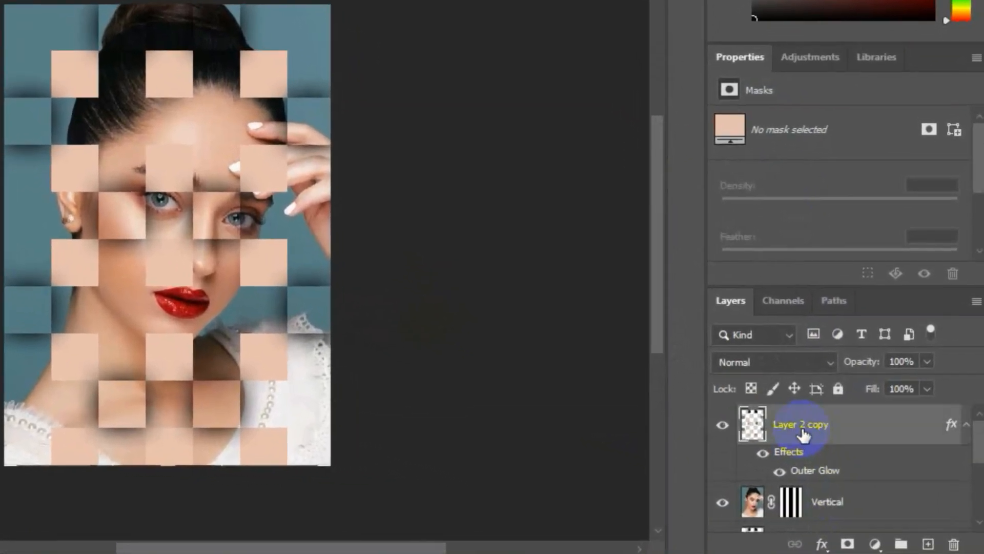
click(837, 542)
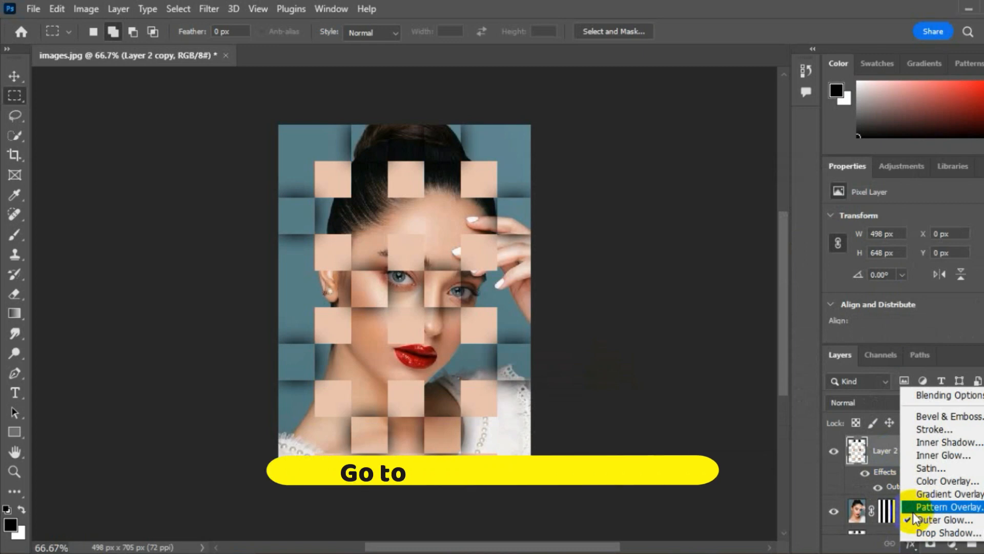
click(915, 515)
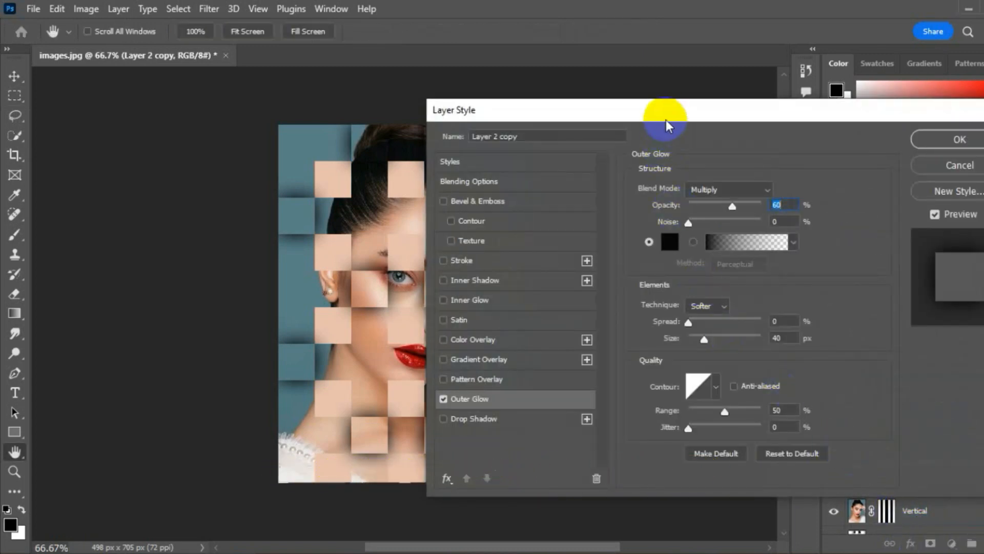
drag(666, 119, 741, 116)
click(744, 240)
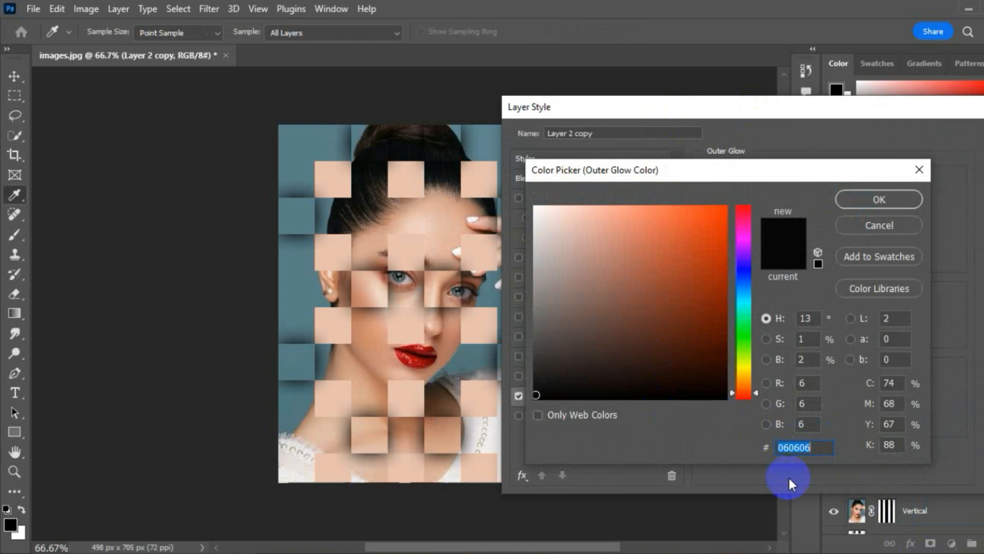
text(b5)
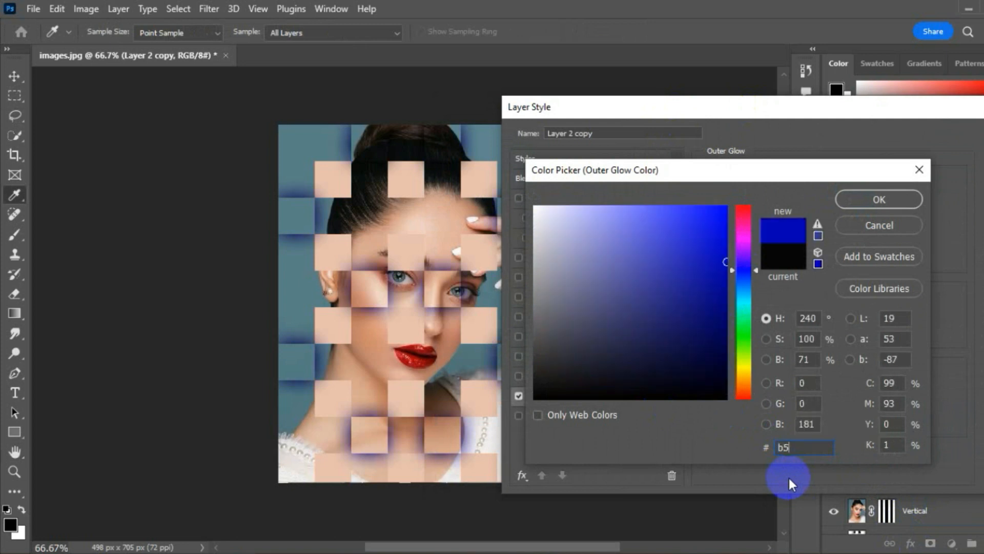
text(7c)
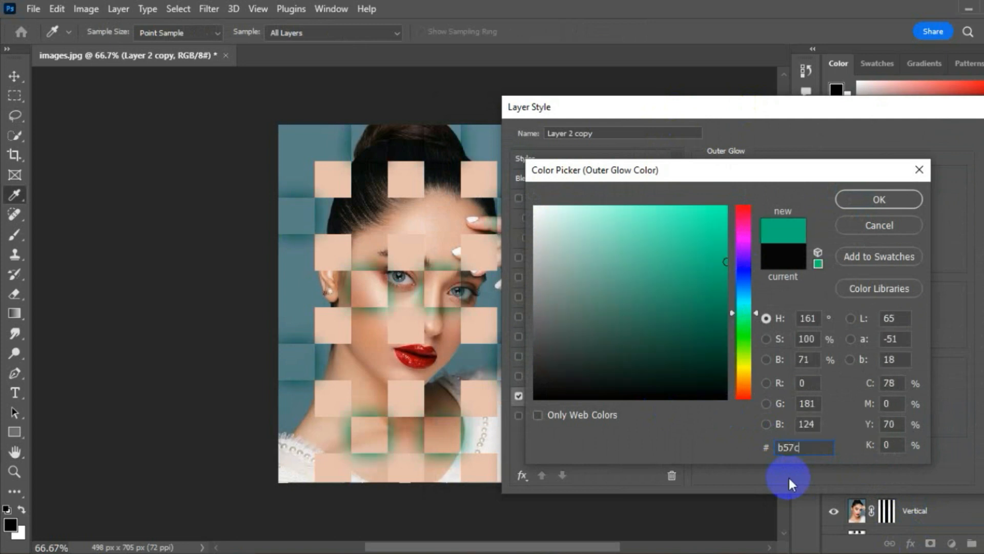
text(63)
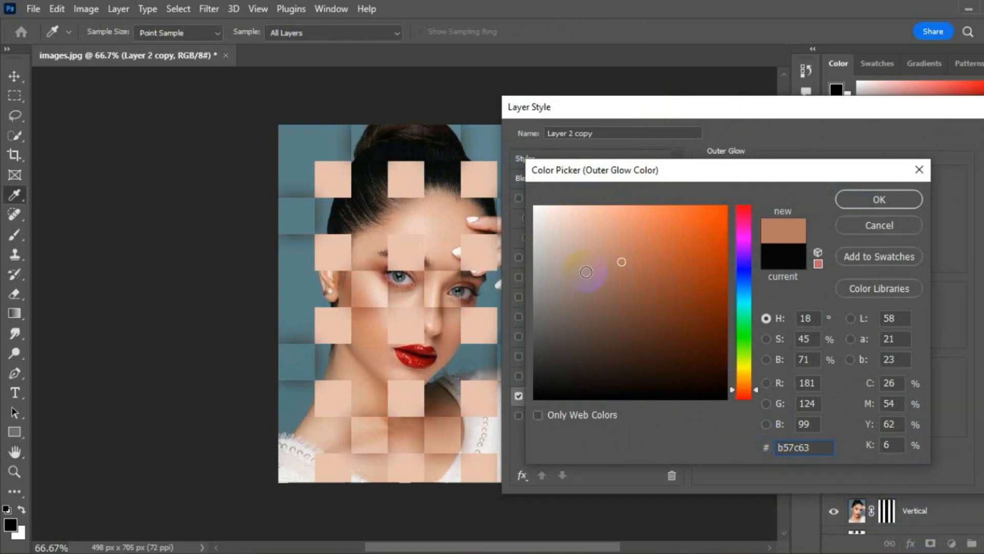
click(857, 205)
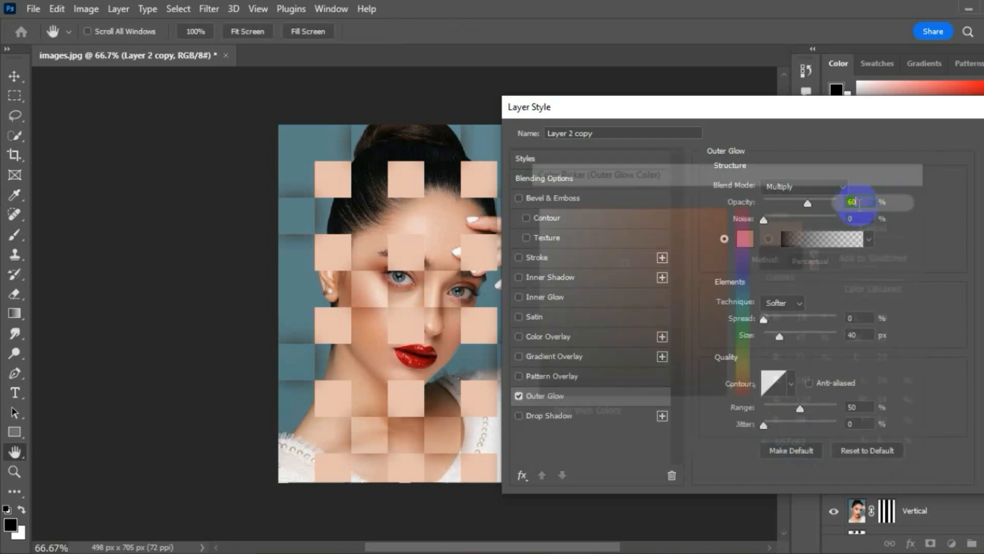
Accept the Color to Transparent gradient for the Outer Glow and apply the layer style
click(811, 241)
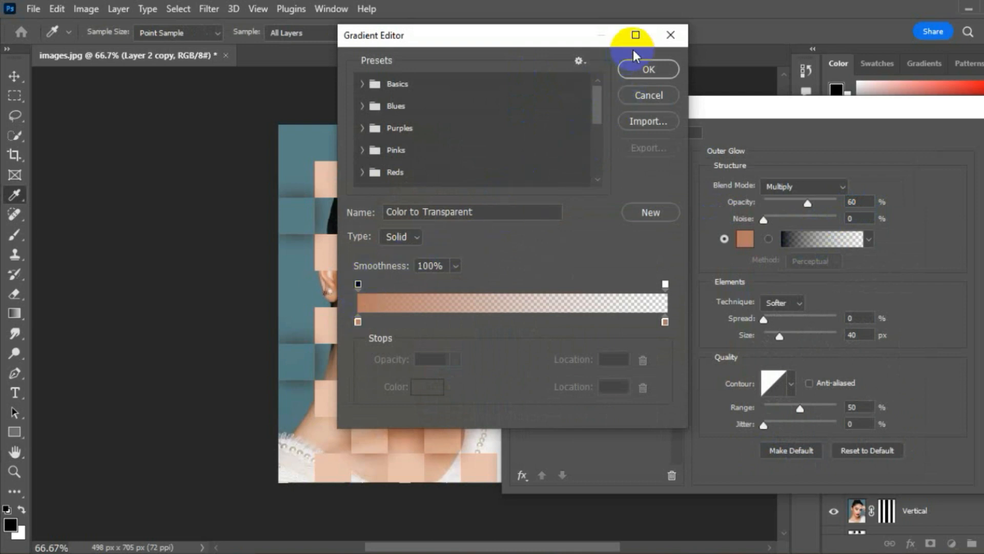
click(633, 70)
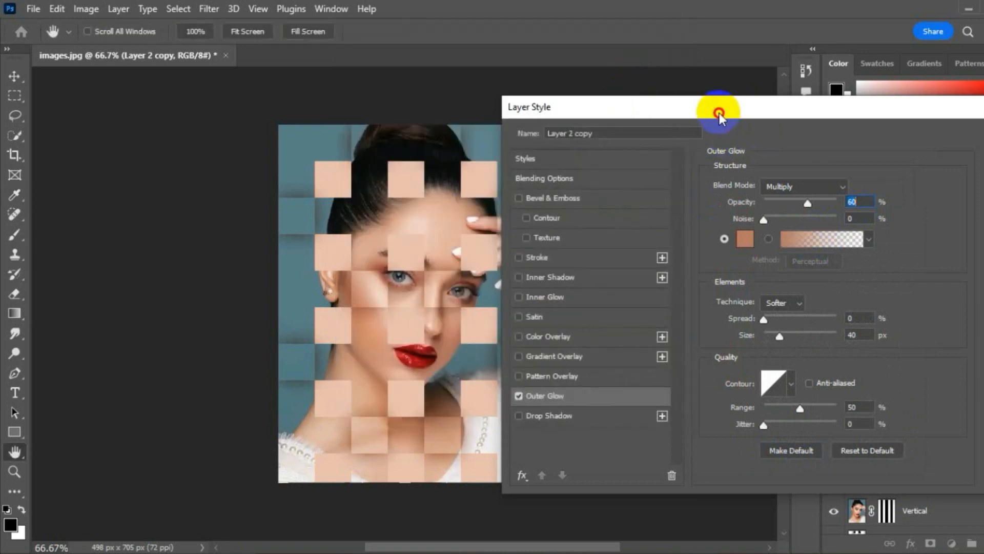
drag(718, 113, 659, 136)
click(874, 151)
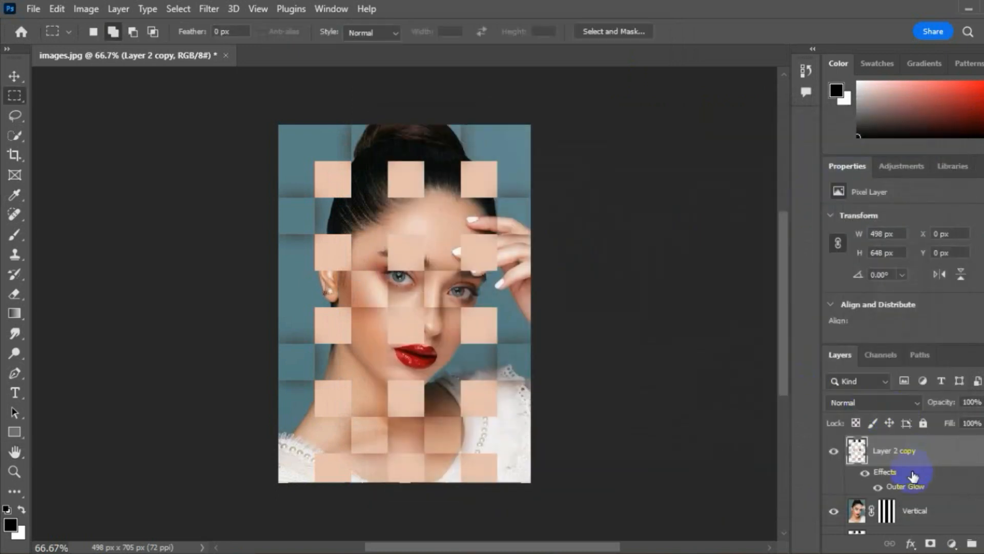
Add a Color Lookup adjustment layer above Layer 2 copy and set its 3DLUT file to DropBlues.3DL
click(951, 544)
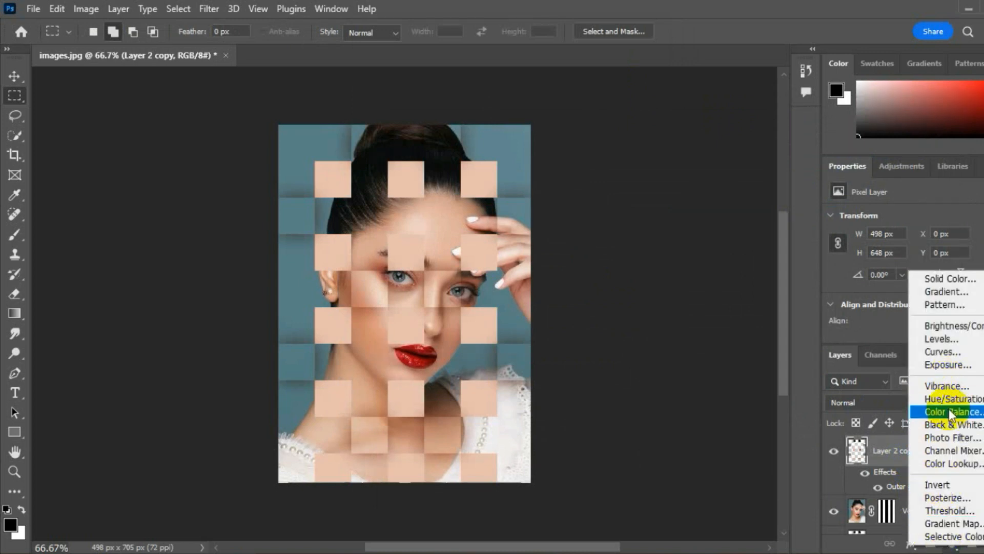
click(944, 463)
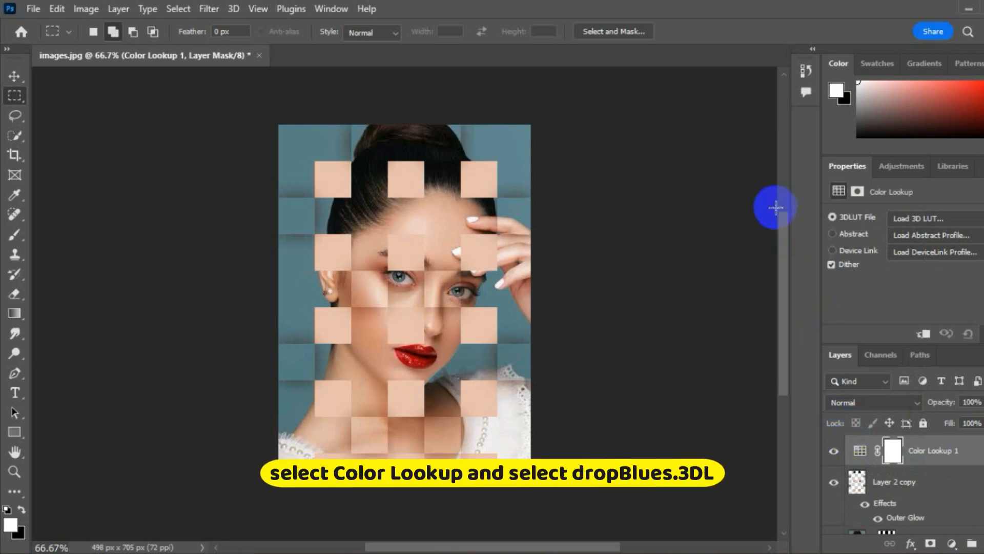
click(927, 218)
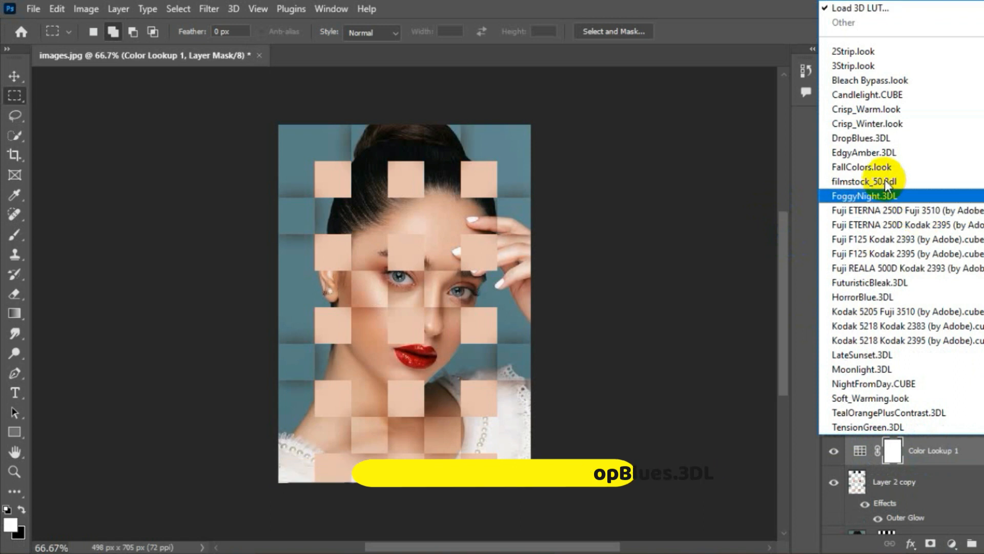
click(874, 143)
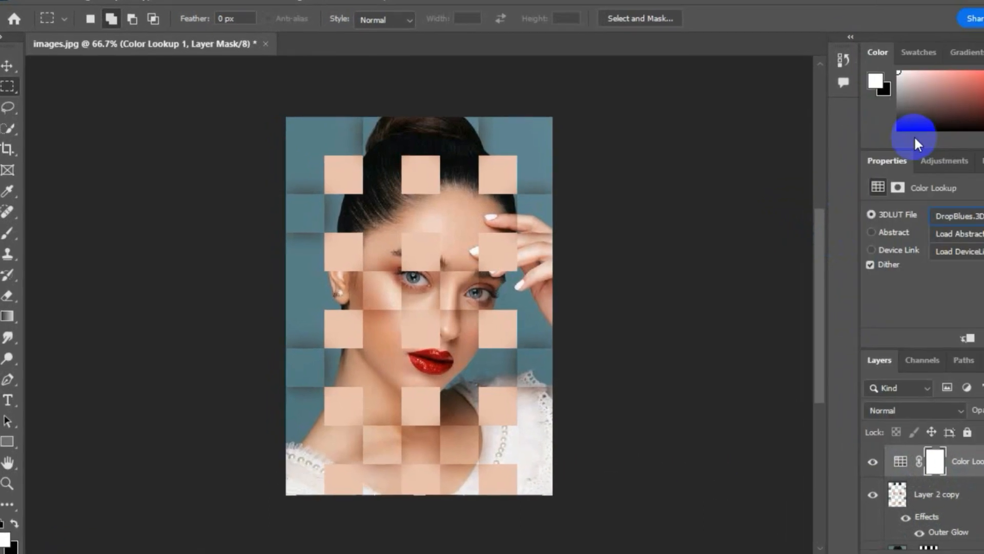